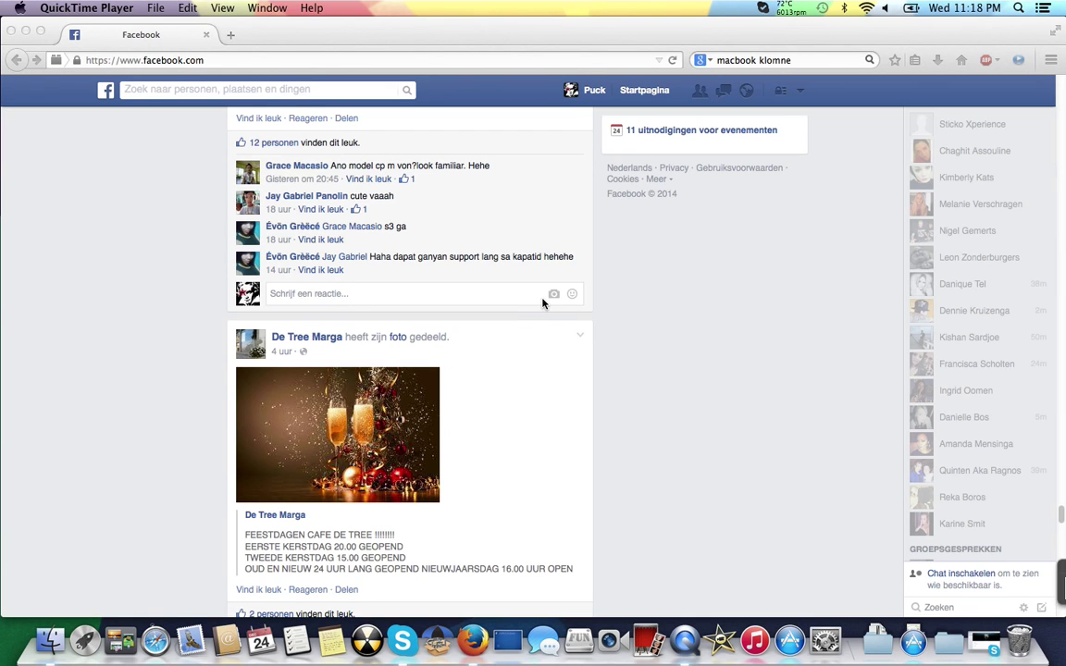
- Bring Firefox to the front and open your own Facebook profile page from the top bar
{"action": "left_click", "coordinate": [581, 93]}
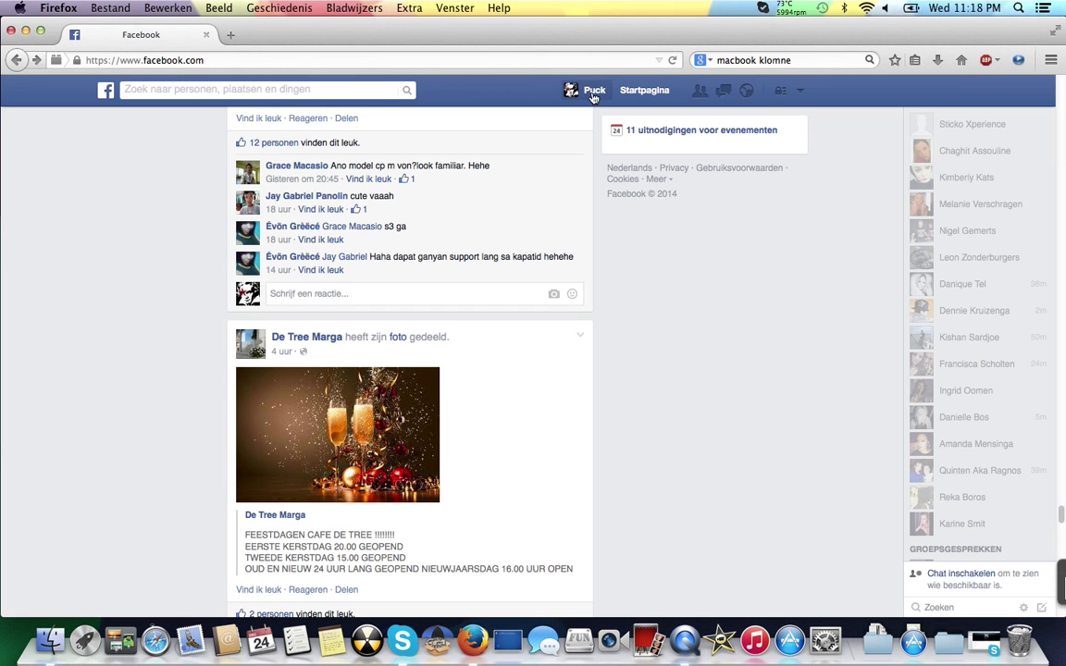
{"action": "left_click", "coordinate": [591, 95]}
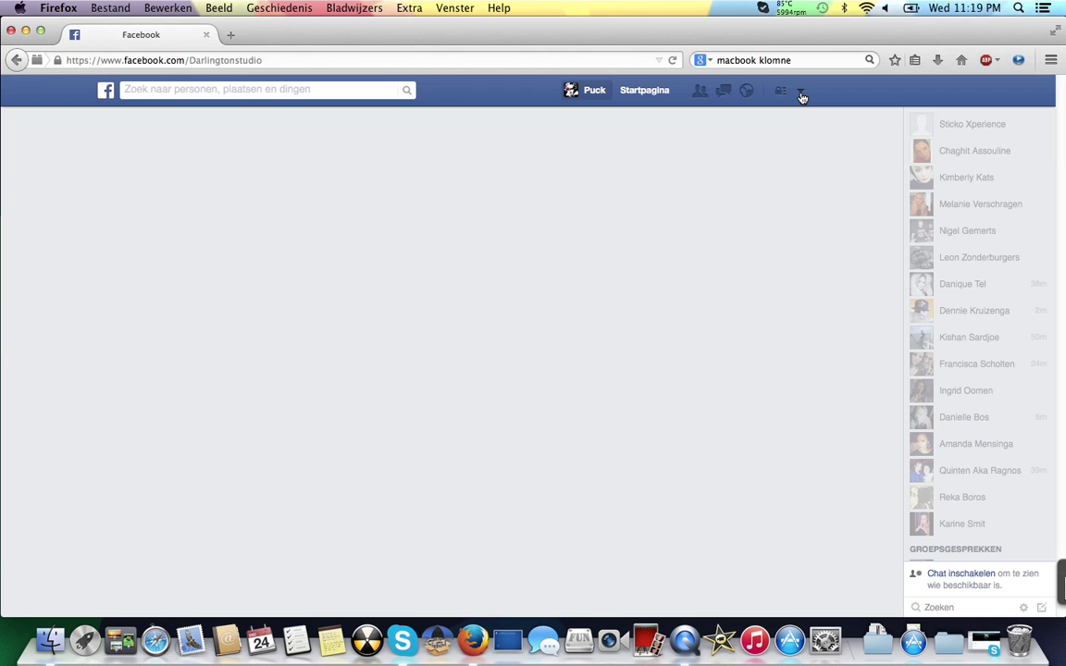
- Choose Instellingen from the account menu and switch to the Advertenties settings section
{"action": "left_click", "coordinate": [802, 95]}
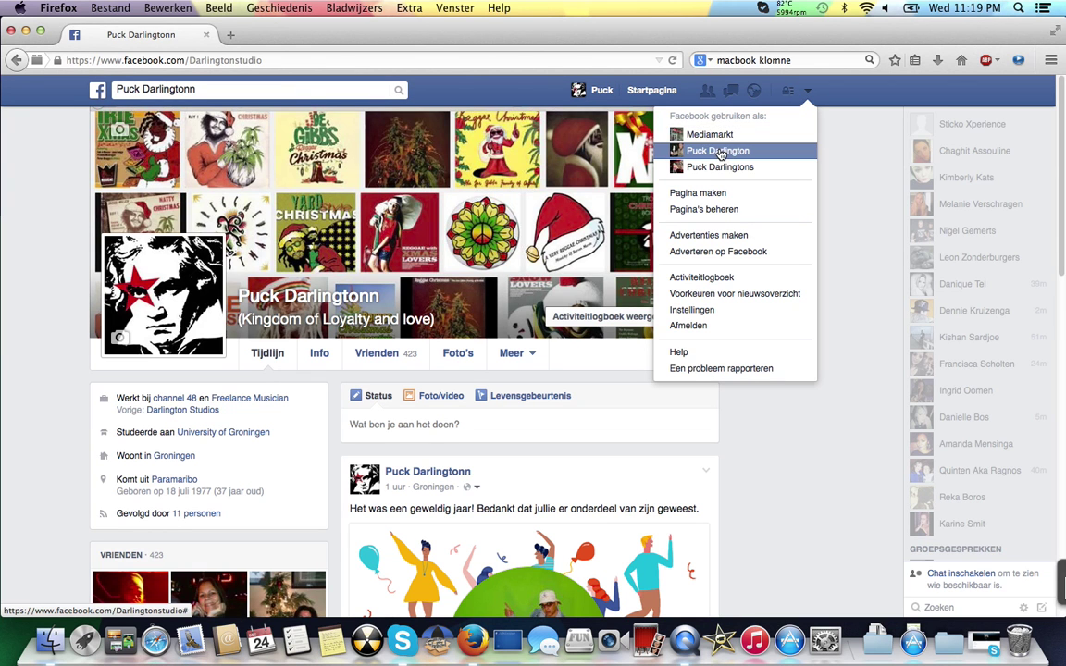
{"action": "left_click", "coordinate": [704, 318]}
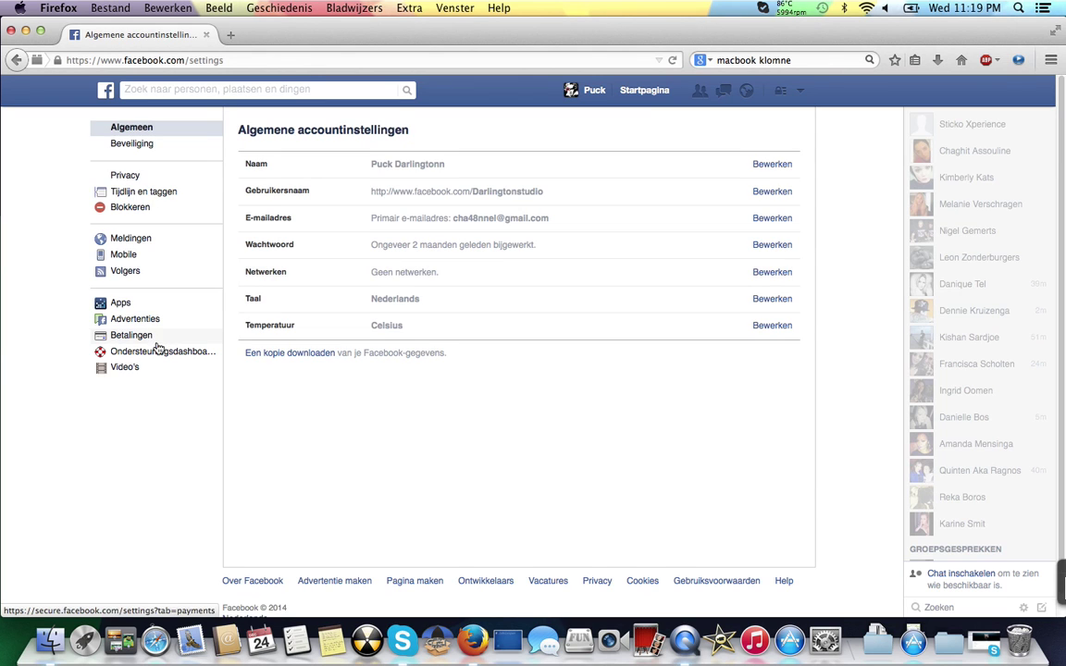
{"action": "left_click", "coordinate": [143, 319]}
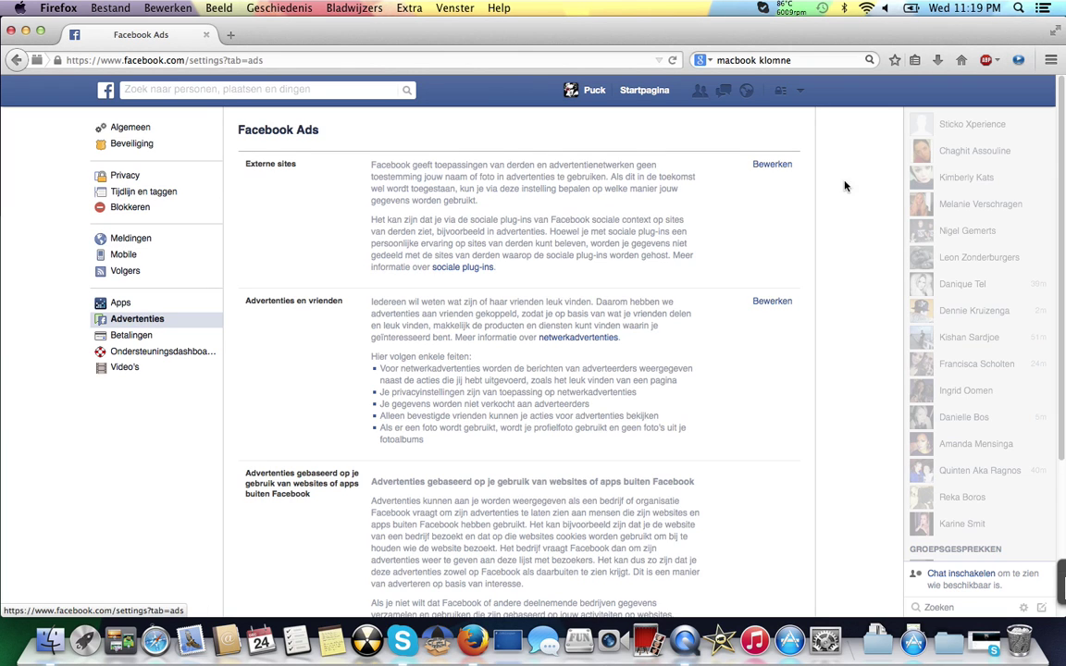
- Set the 'Externe sites' ad setting to Niemand, then confirm 'Advertenties en vrienden' also shows Niemand
{"action": "left_click", "coordinate": [771, 165]}
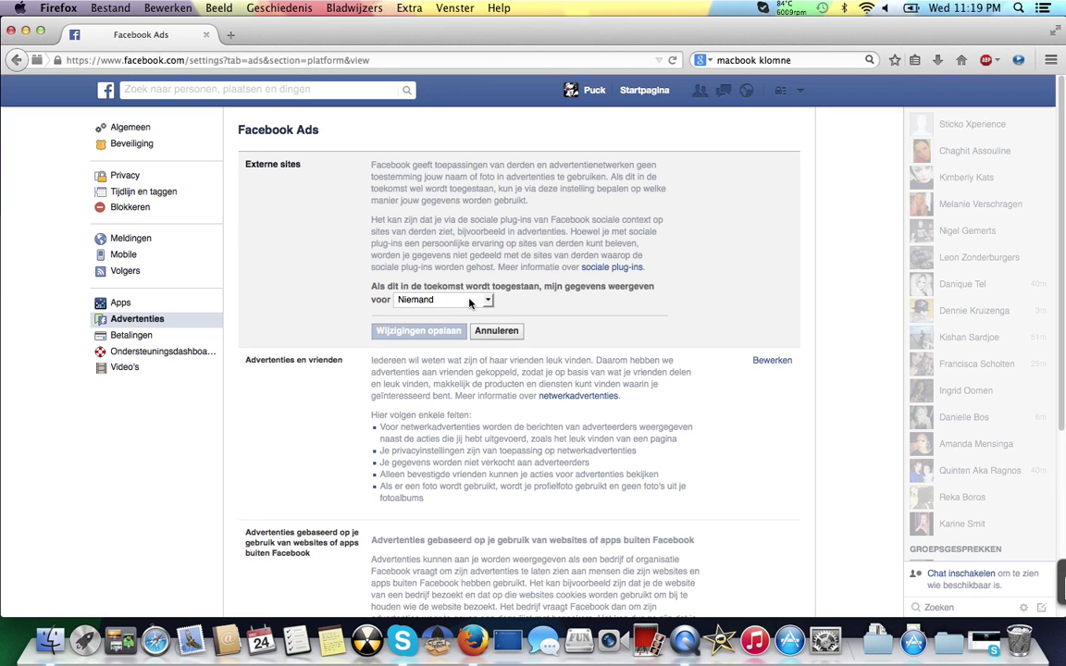
{"action": "left_click", "coordinate": [487, 299]}
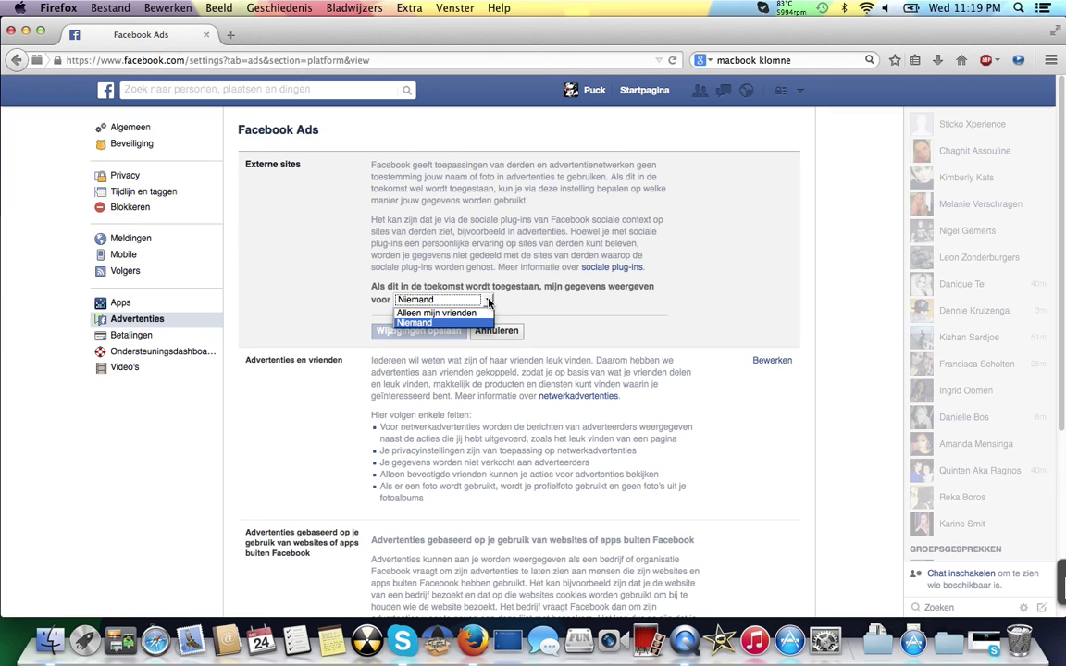
{"action": "left_click", "coordinate": [487, 301]}
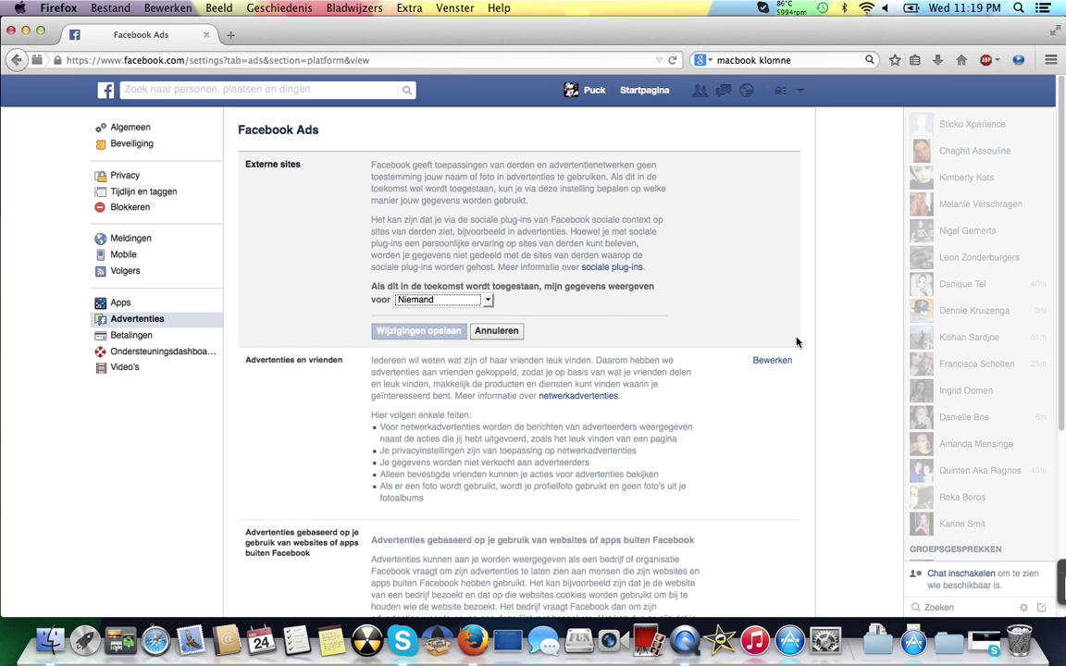
{"action": "left_click", "coordinate": [780, 363]}
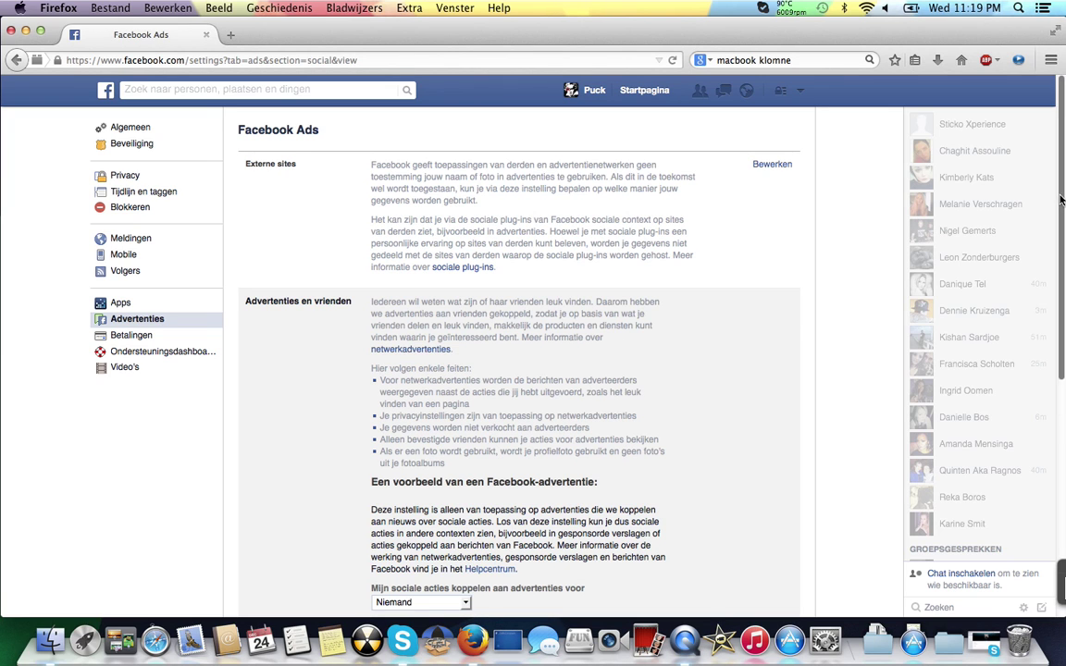
{"action": "scroll", "coordinate": [518, 352], "scroll_direction": "down", "scroll_amount": 3}
{"action": "scroll", "coordinate": [518, 351], "scroll_direction": "down", "scroll_amount": 2}
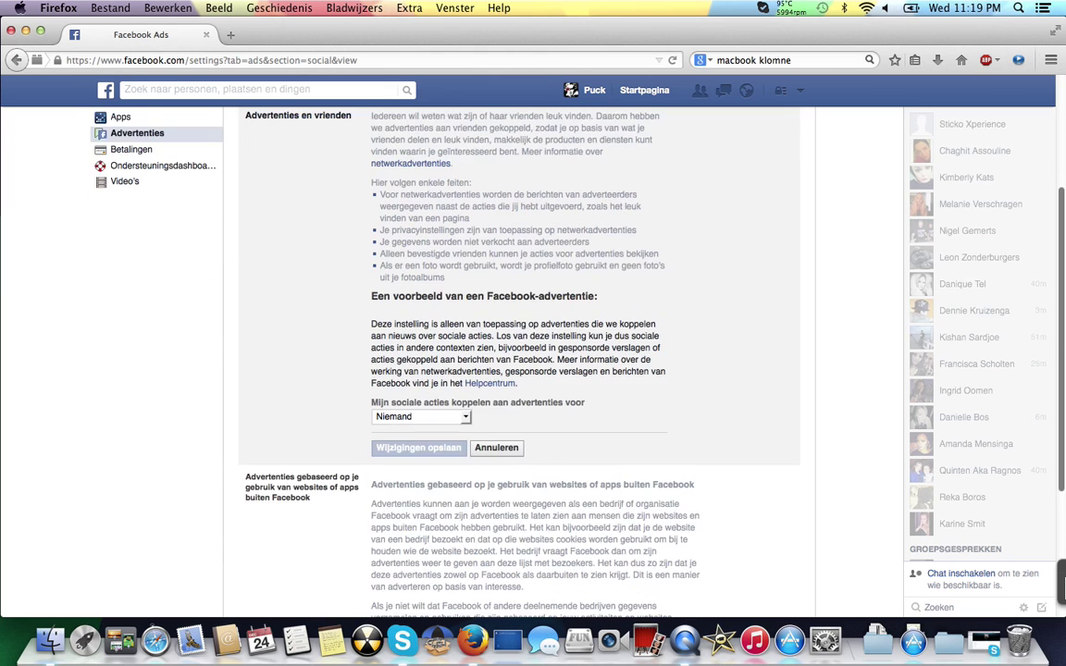
{"action": "scroll", "coordinate": [707, 370], "scroll_direction": "down", "scroll_amount": 1}
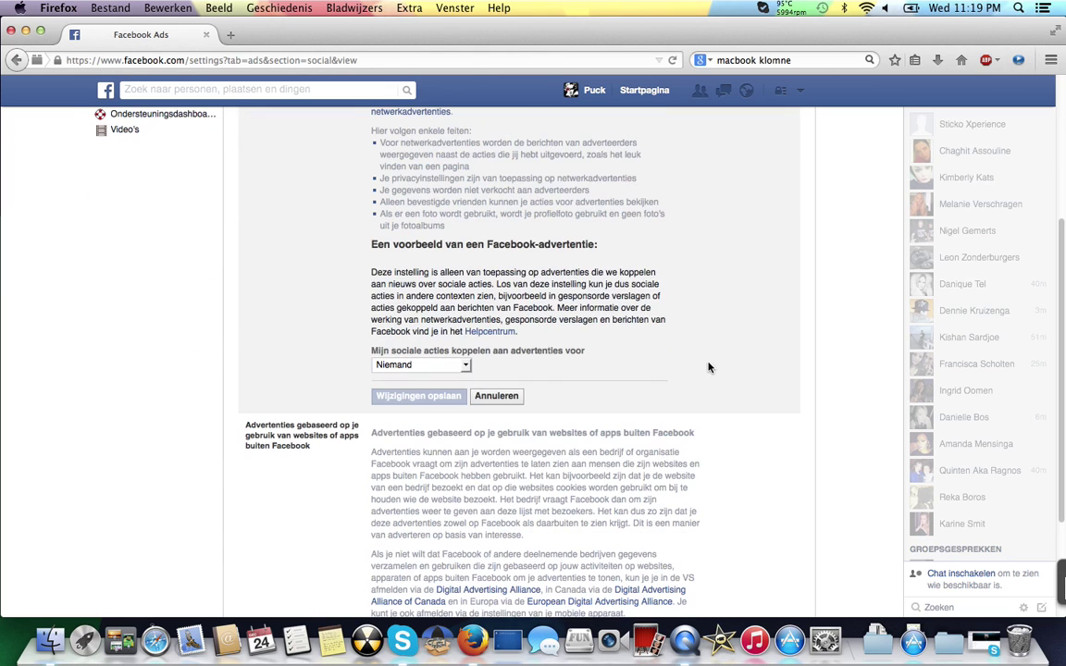
- Cancel the ads-and-friends edit, then scroll aboutads.info/choices while its status check runs
{"action": "left_click", "coordinate": [500, 398]}
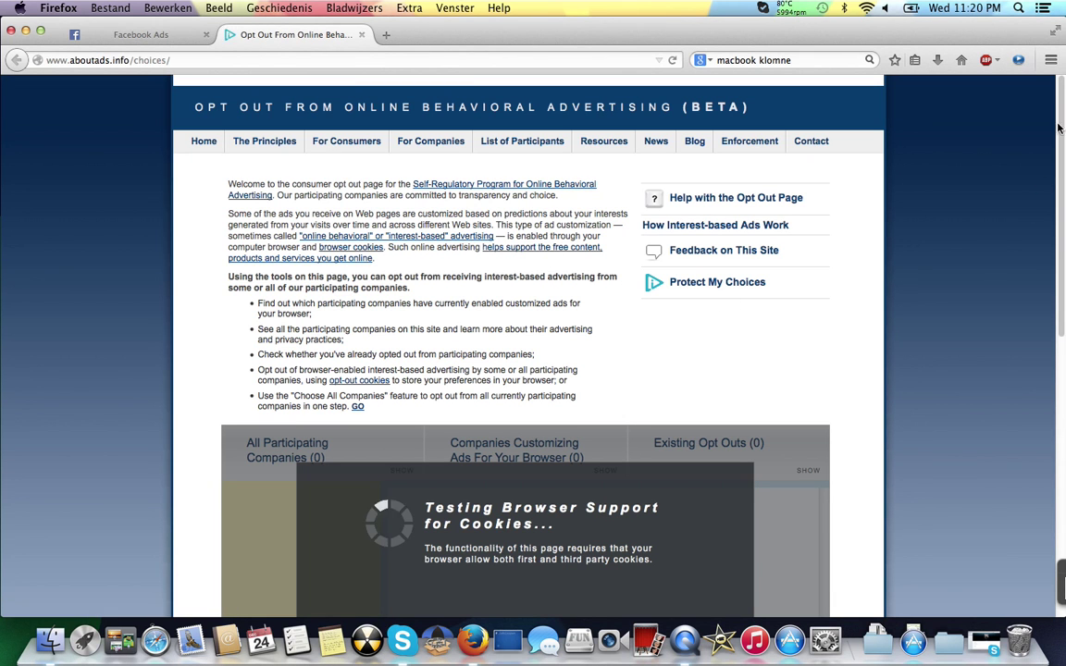
{"action": "scroll", "coordinate": [1060, 132], "scroll_direction": "down", "scroll_amount": 1}
{"action": "left_click_drag", "start_coordinate": [1060, 132], "coordinate": [1062, 160]}
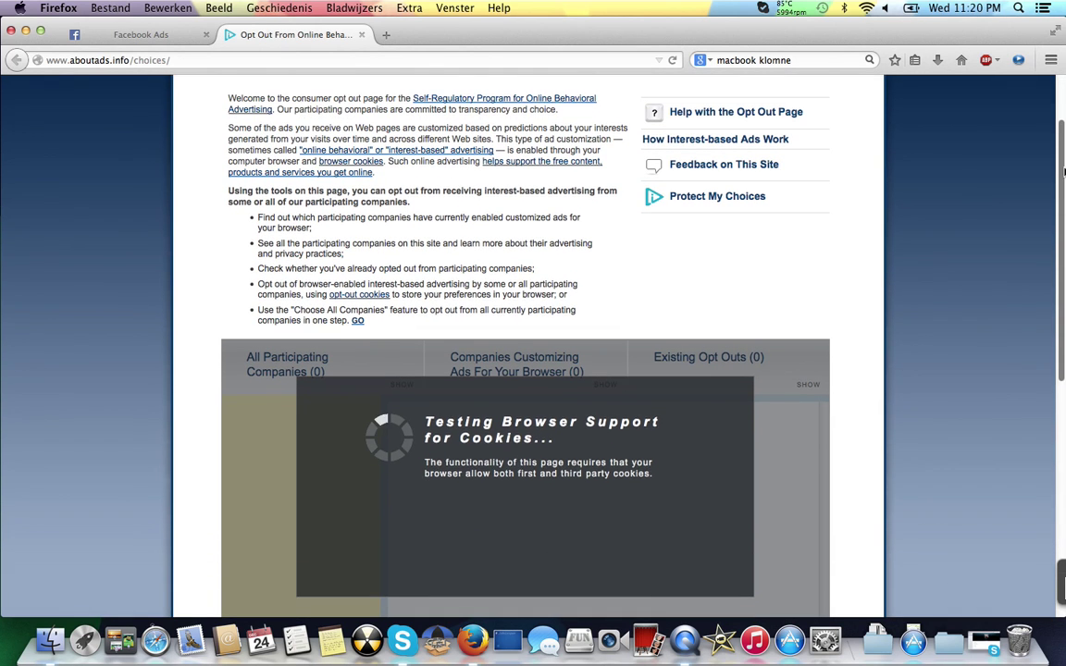
{"action": "left_click_drag", "start_coordinate": [1061, 160], "coordinate": [1062, 227]}
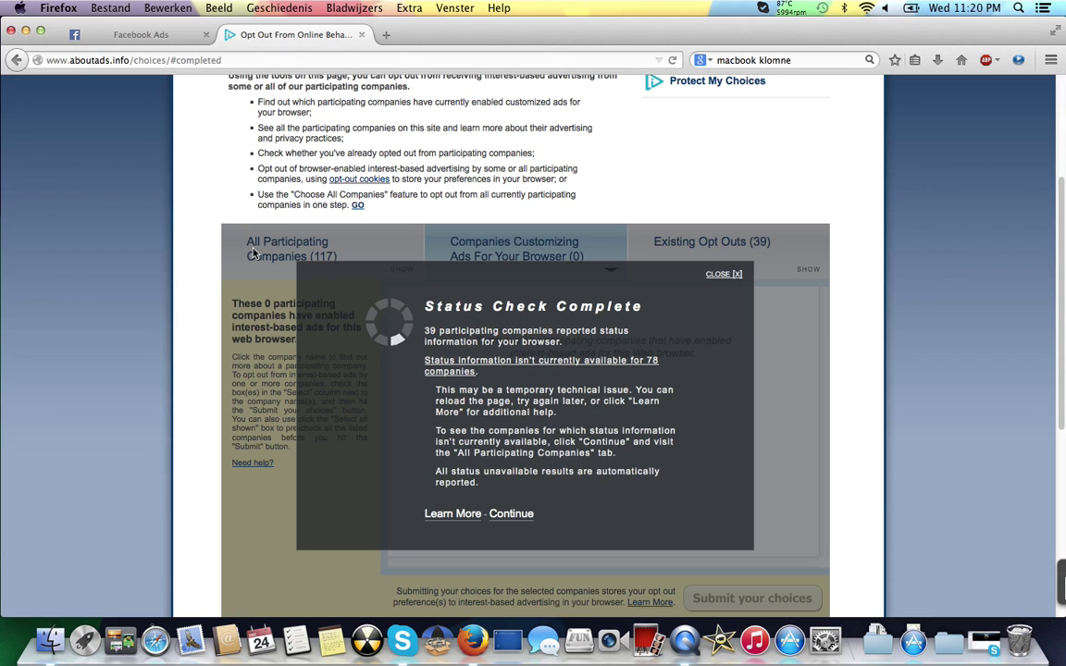
- Dismiss the status results, tick 'Select All Shown' for all 117 companies, and close the aboutads.info tab
{"action": "left_click", "coordinate": [505, 514]}
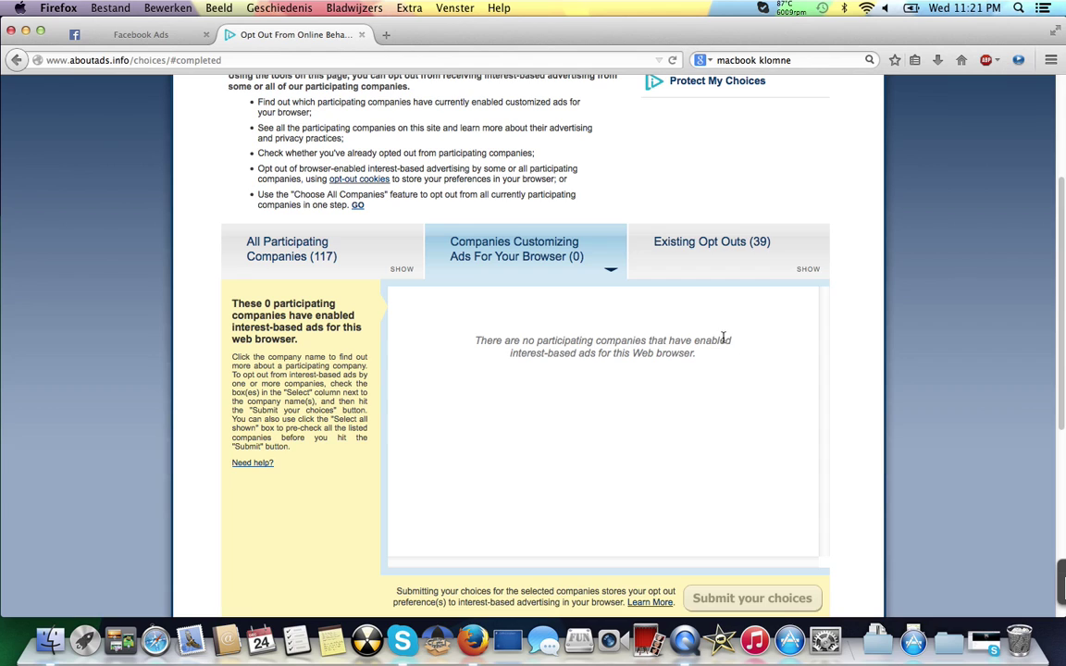
{"action": "left_click", "coordinate": [718, 243]}
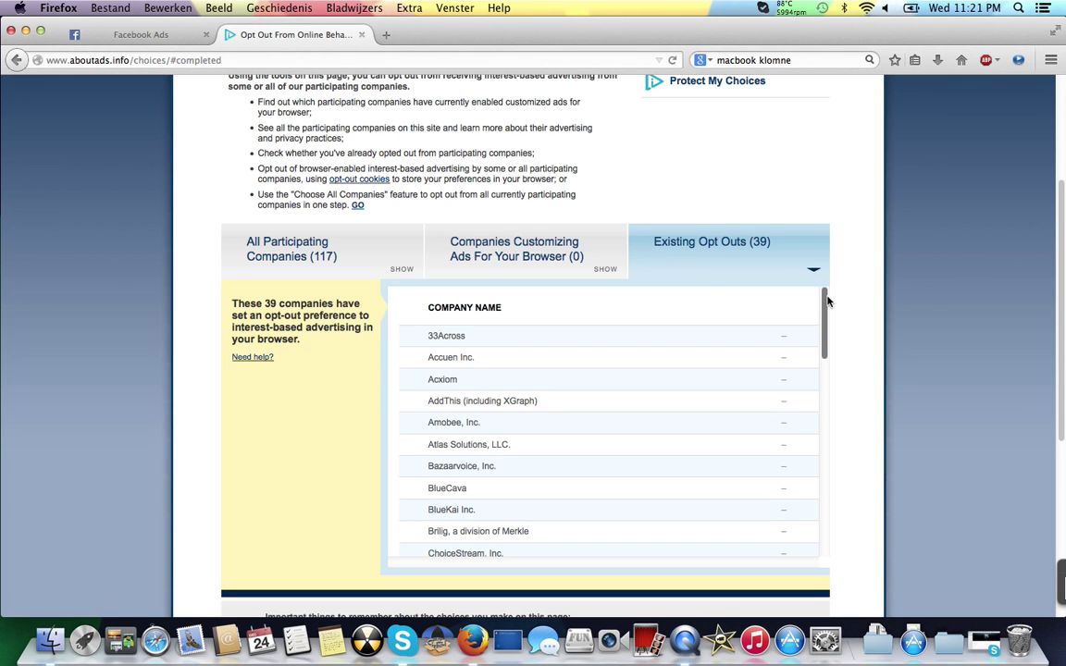
{"action": "left_click_drag", "start_coordinate": [824, 301], "coordinate": [828, 571]}
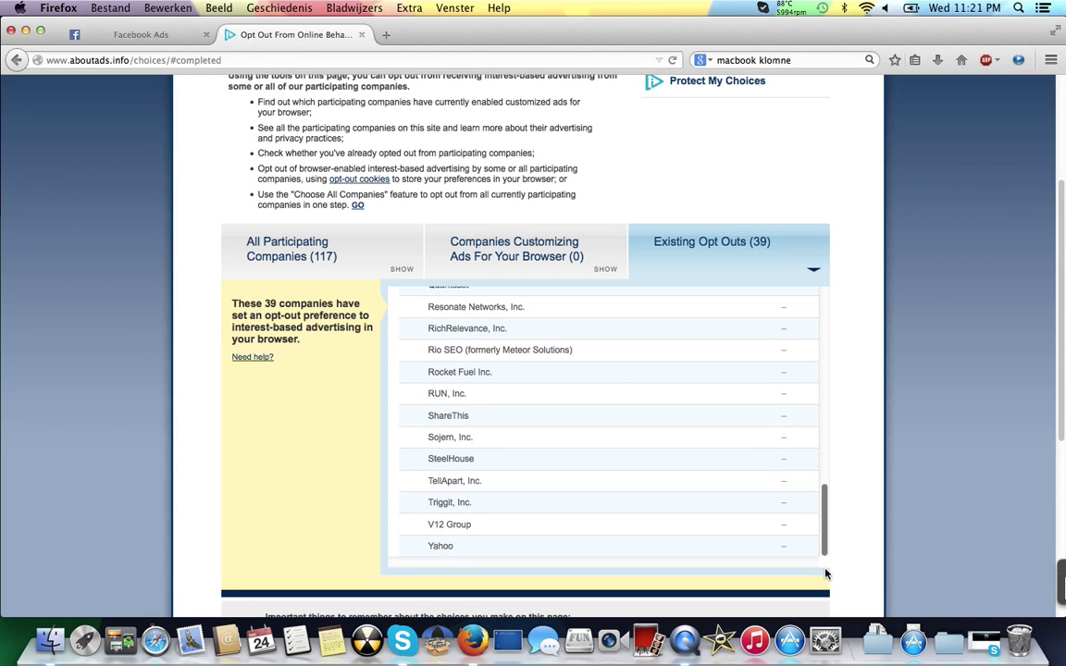
{"action": "left_click", "coordinate": [500, 263]}
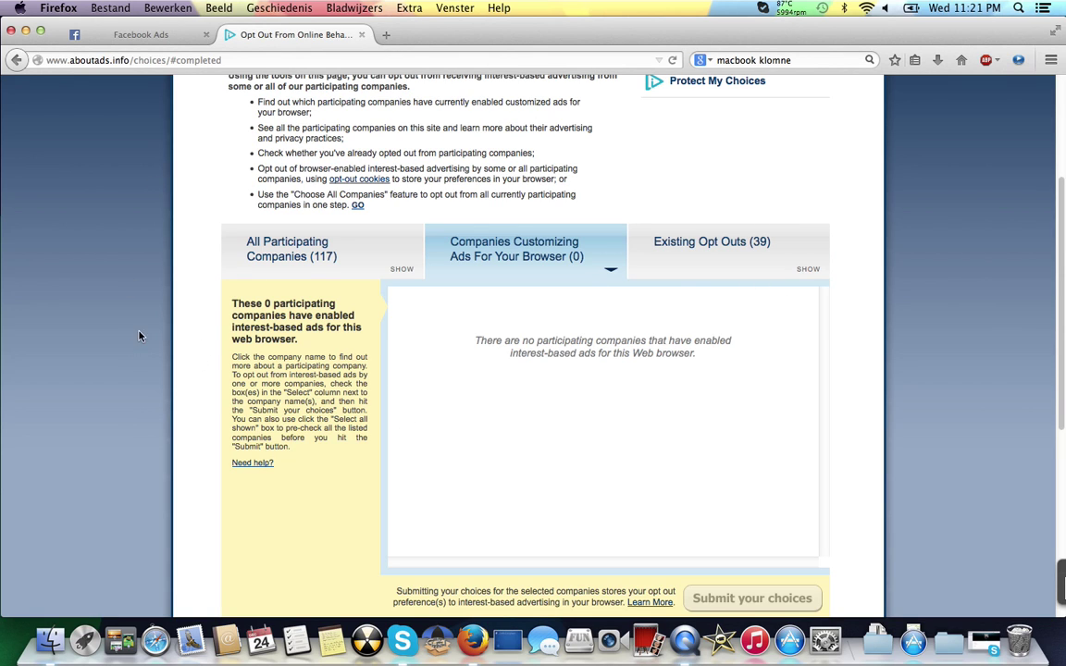
{"action": "left_click", "coordinate": [271, 260]}
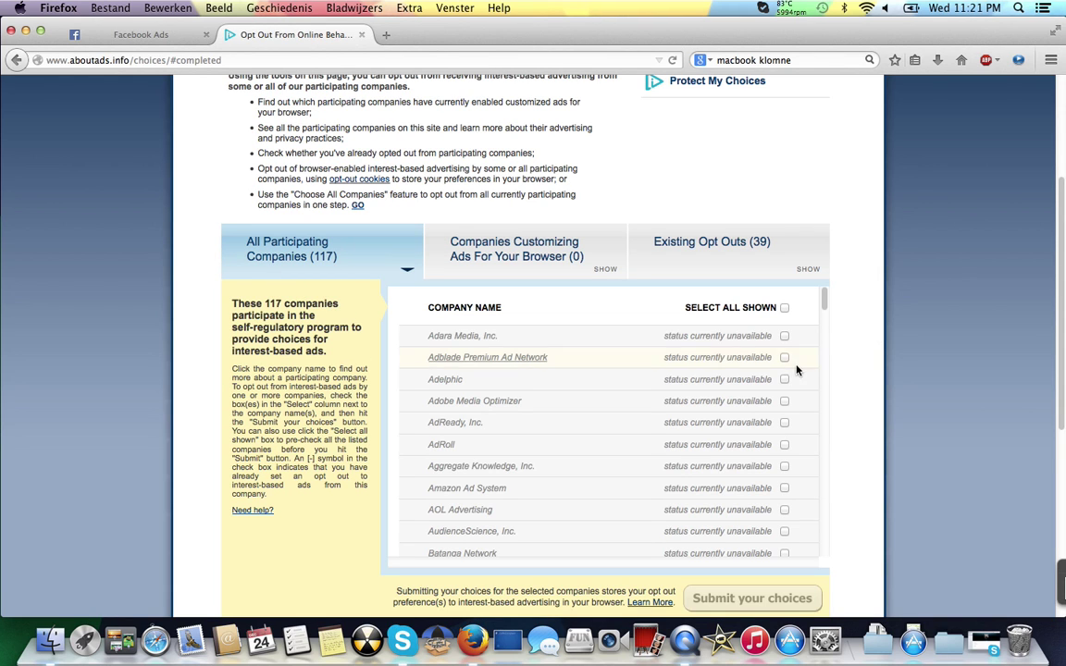
{"action": "left_click", "coordinate": [783, 309]}
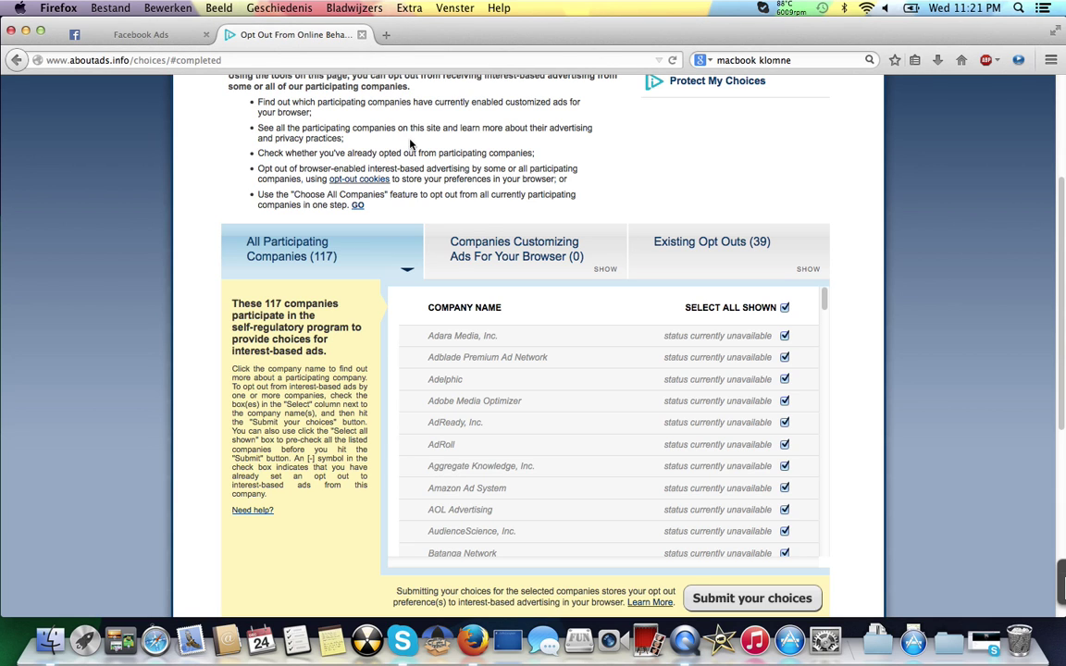
{"action": "key", "text": "super+w"}
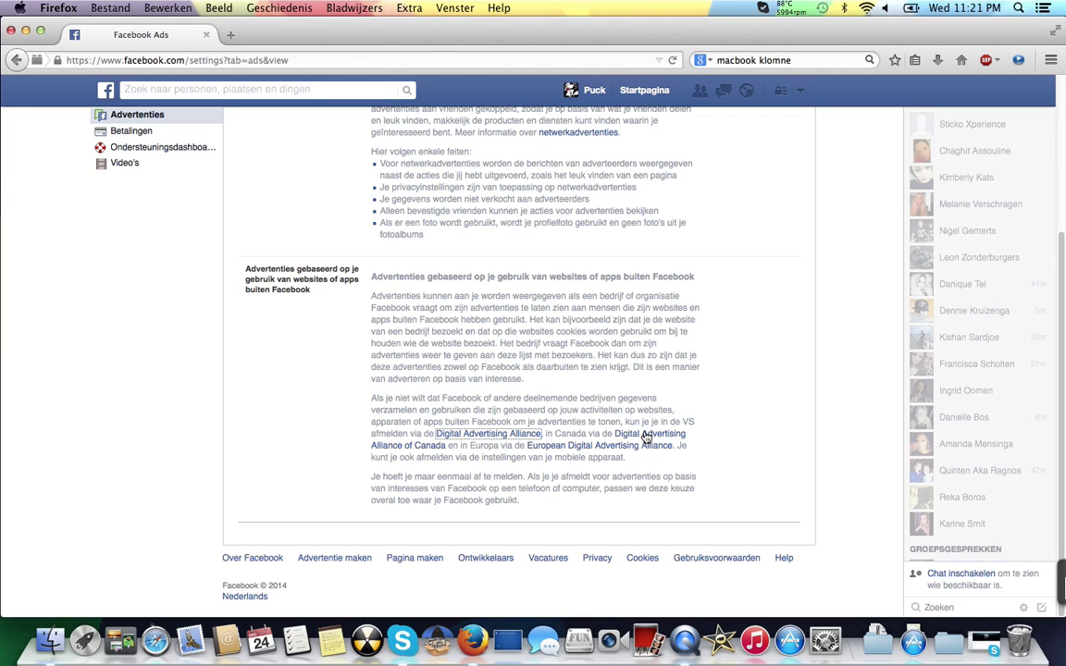
- Go from the Digital Advertising Alliance of Canada site to its Consumer Opt-Out Page
{"action": "left_click", "coordinate": [645, 437]}
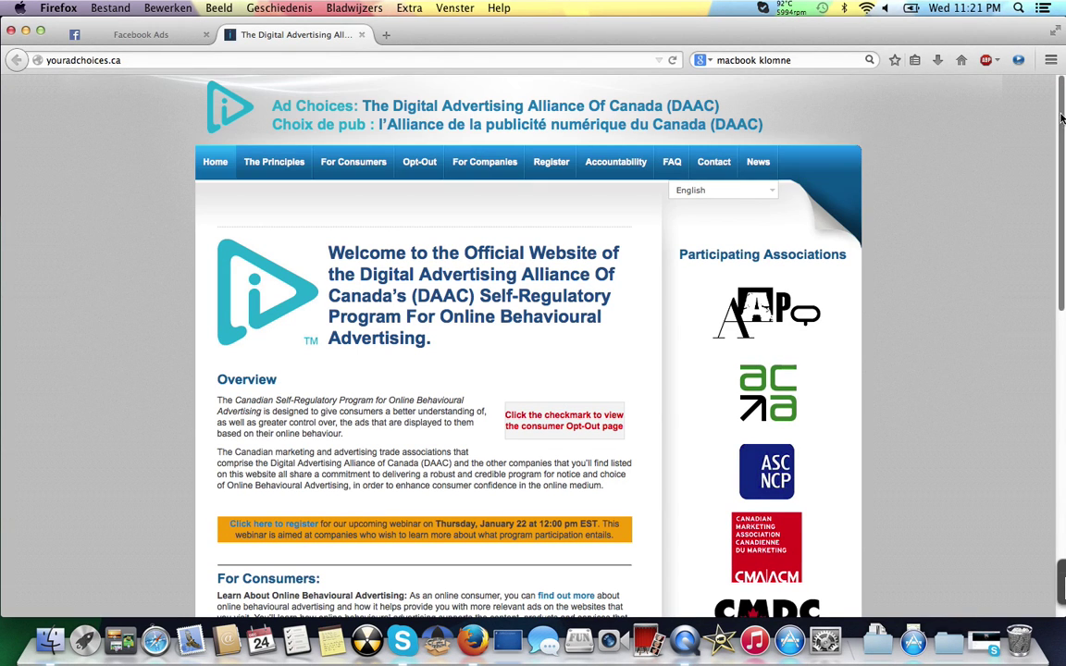
{"action": "scroll", "coordinate": [1062, 122], "scroll_direction": "down", "scroll_amount": 1}
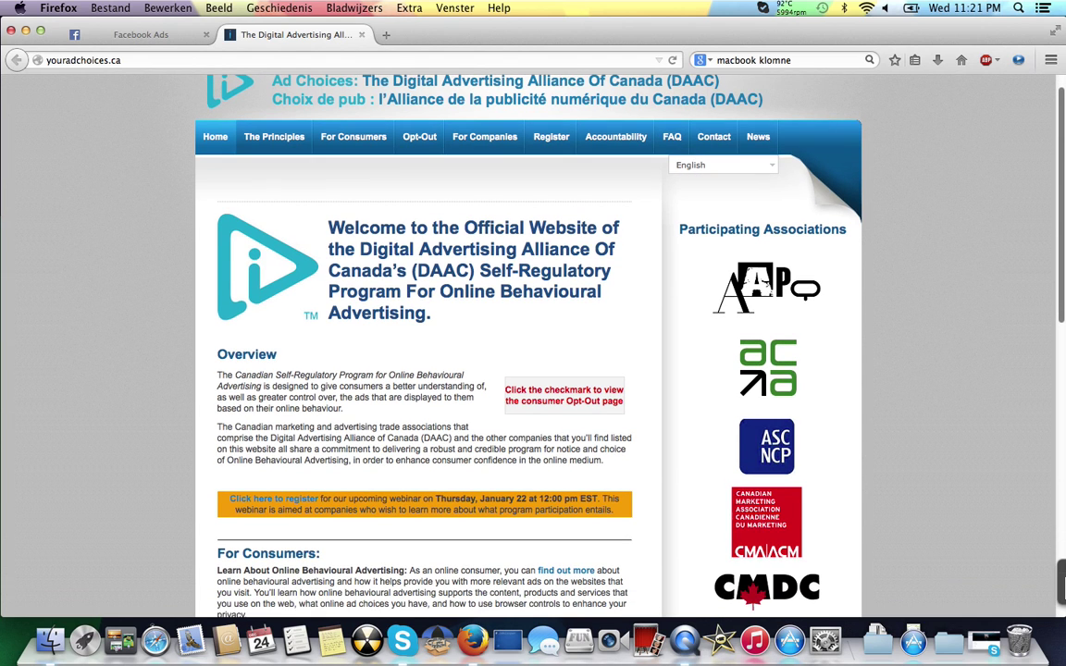
{"action": "scroll", "coordinate": [1061, 135], "scroll_direction": "down", "scroll_amount": 2}
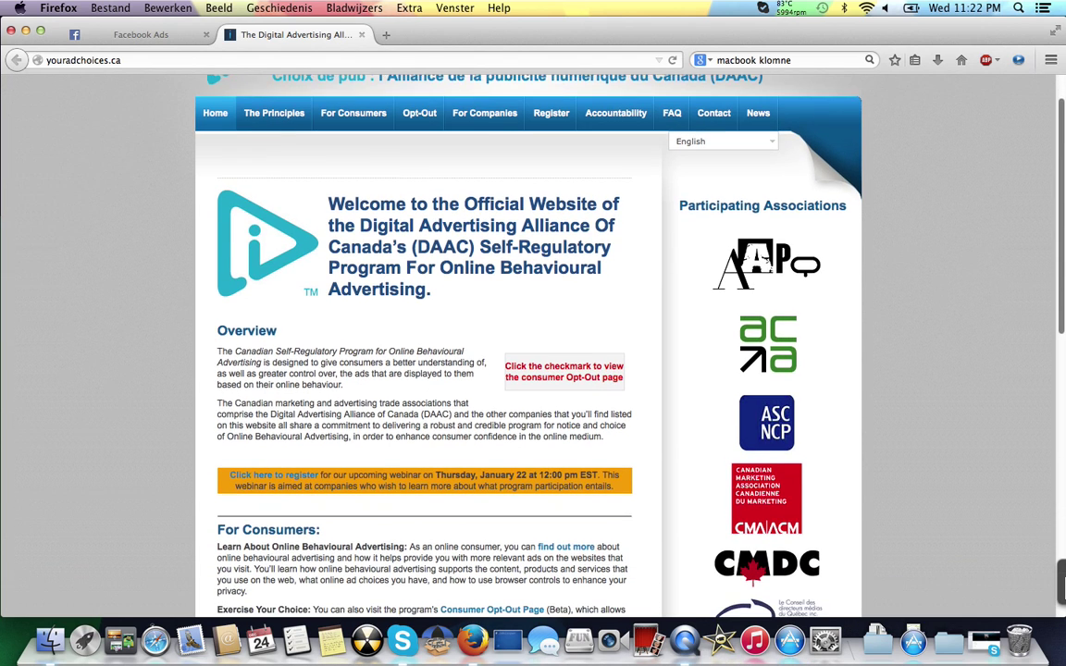
{"action": "scroll", "coordinate": [1062, 578], "scroll_direction": "down", "scroll_amount": 2}
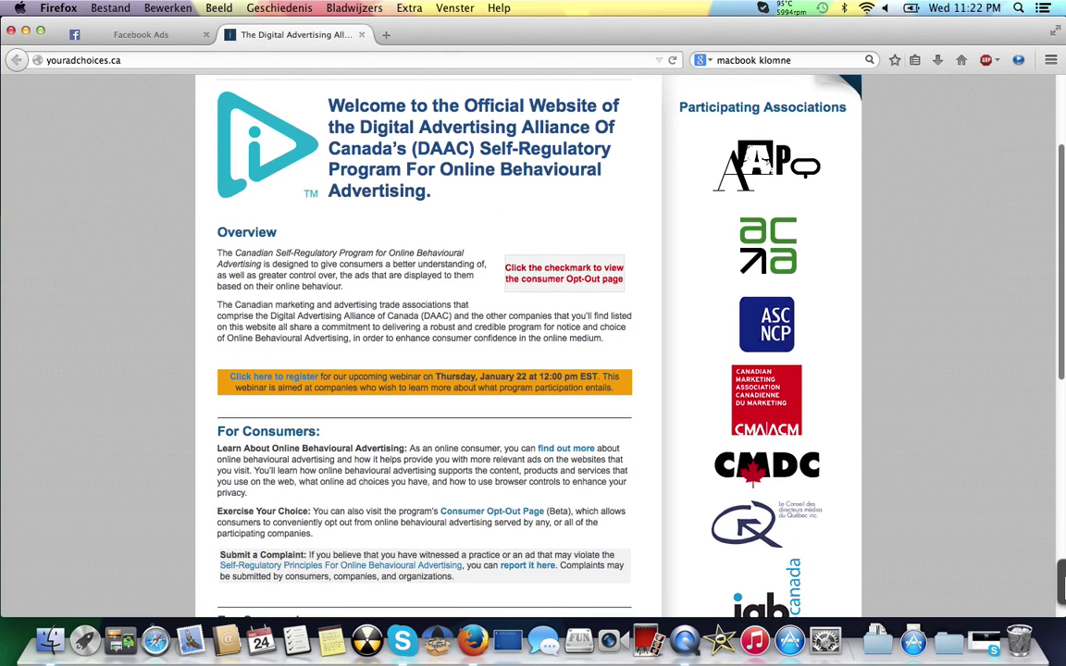
{"action": "scroll", "coordinate": [573, 342], "scroll_direction": "down", "scroll_amount": 2}
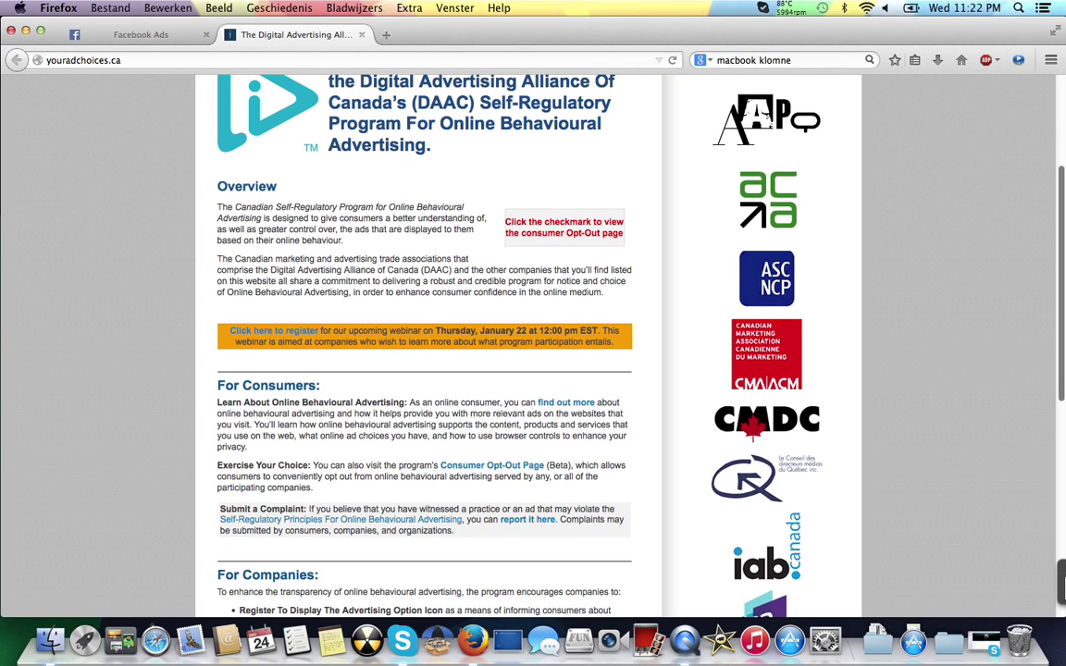
{"action": "scroll", "coordinate": [573, 342], "scroll_direction": "down", "scroll_amount": 1}
{"action": "scroll", "coordinate": [573, 342], "scroll_direction": "down", "scroll_amount": 1}
{"action": "scroll", "coordinate": [573, 343], "scroll_direction": "down", "scroll_amount": 1}
{"action": "scroll", "coordinate": [573, 342], "scroll_direction": "down", "scroll_amount": 1}
{"action": "scroll", "coordinate": [574, 343], "scroll_direction": "down", "scroll_amount": 1}
{"action": "scroll", "coordinate": [573, 342], "scroll_direction": "down", "scroll_amount": 1}
{"action": "scroll", "coordinate": [518, 412], "scroll_direction": "down", "scroll_amount": 1}
{"action": "scroll", "coordinate": [518, 412], "scroll_direction": "down", "scroll_amount": 1}
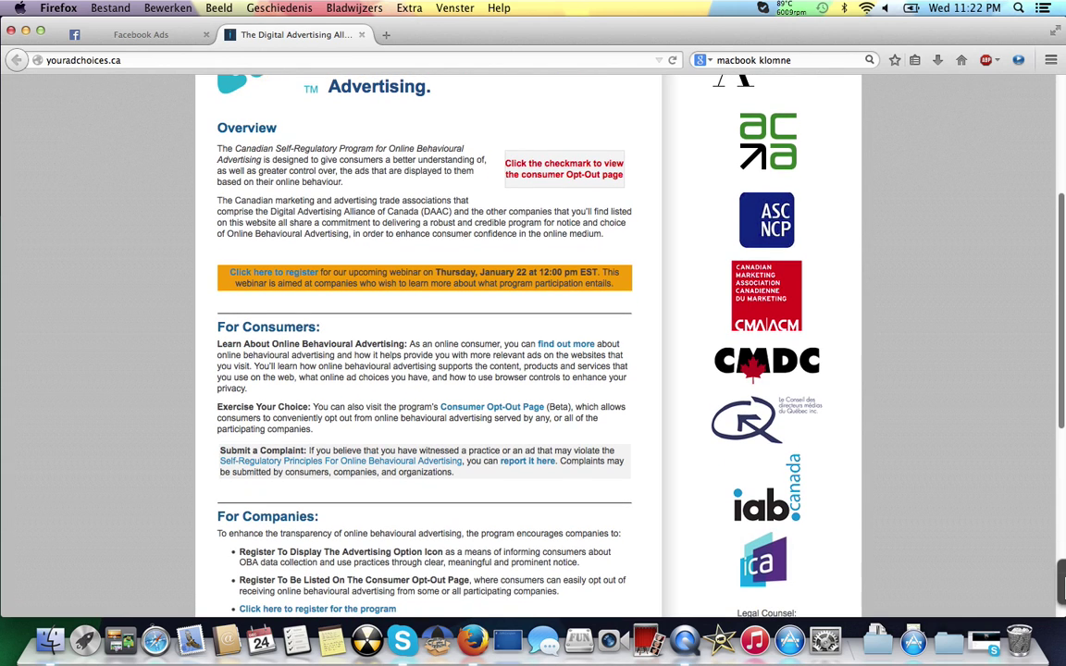
{"action": "left_click", "coordinate": [507, 413]}
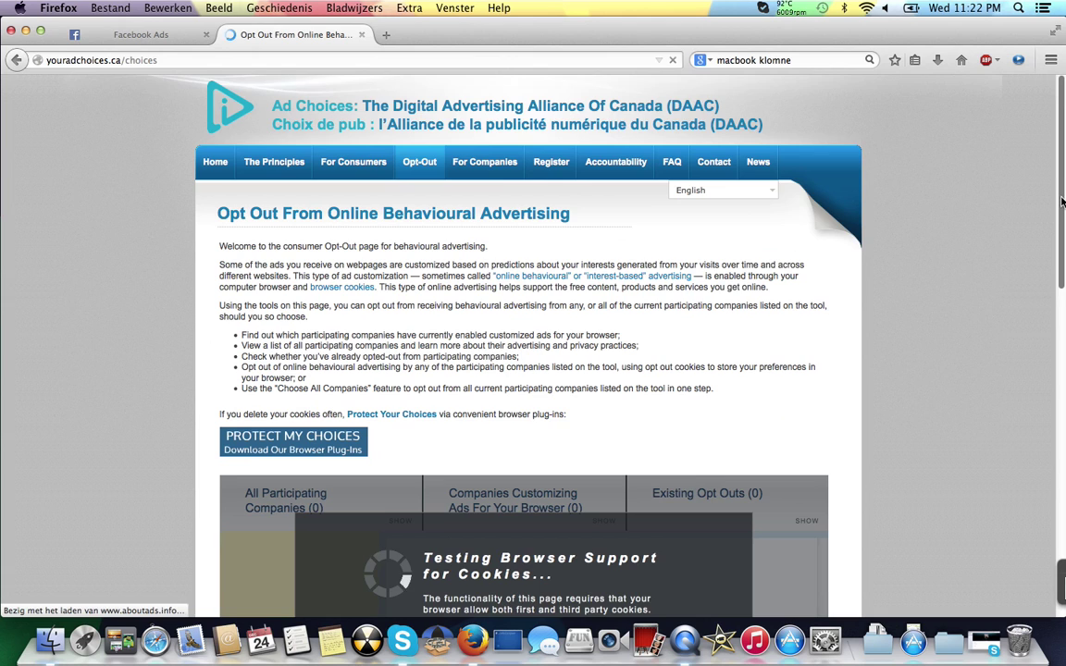
- Wait for the youradchoices.ca cookie and status check, then dismiss its summary with Continue
{"action": "scroll", "coordinate": [1062, 201], "scroll_direction": "down", "scroll_amount": 2}
{"action": "scroll", "coordinate": [1061, 201], "scroll_direction": "down", "scroll_amount": 1}
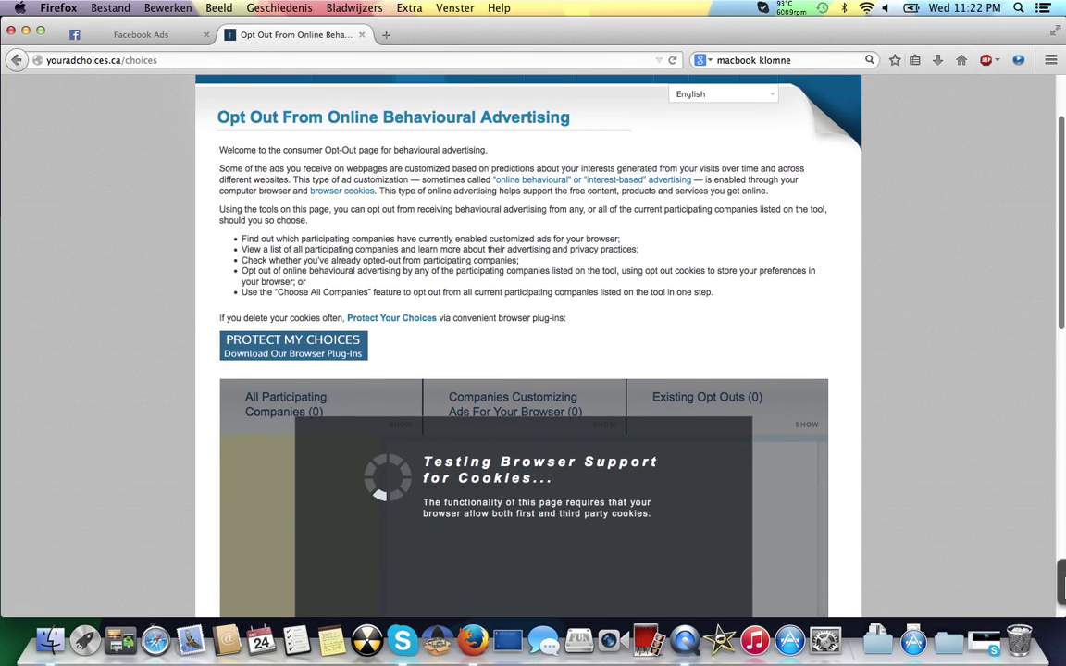
{"action": "scroll", "coordinate": [1061, 581], "scroll_direction": "down", "scroll_amount": 1}
{"action": "scroll", "coordinate": [1062, 581], "scroll_direction": "down", "scroll_amount": 1}
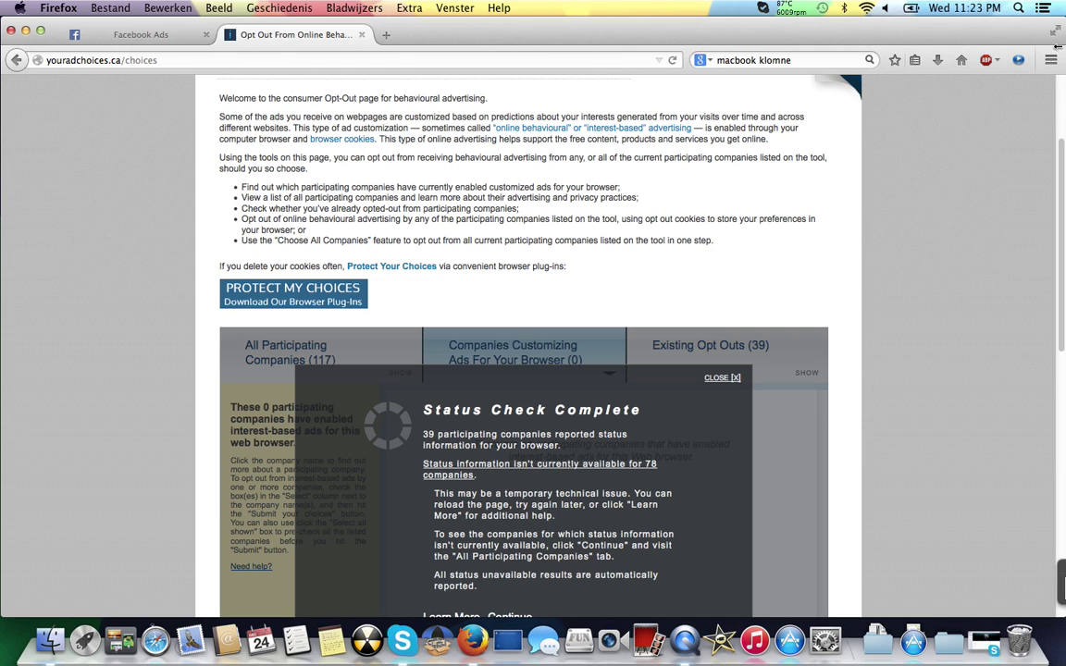
{"action": "left_click_drag", "start_coordinate": [1063, 176], "coordinate": [1063, 205]}
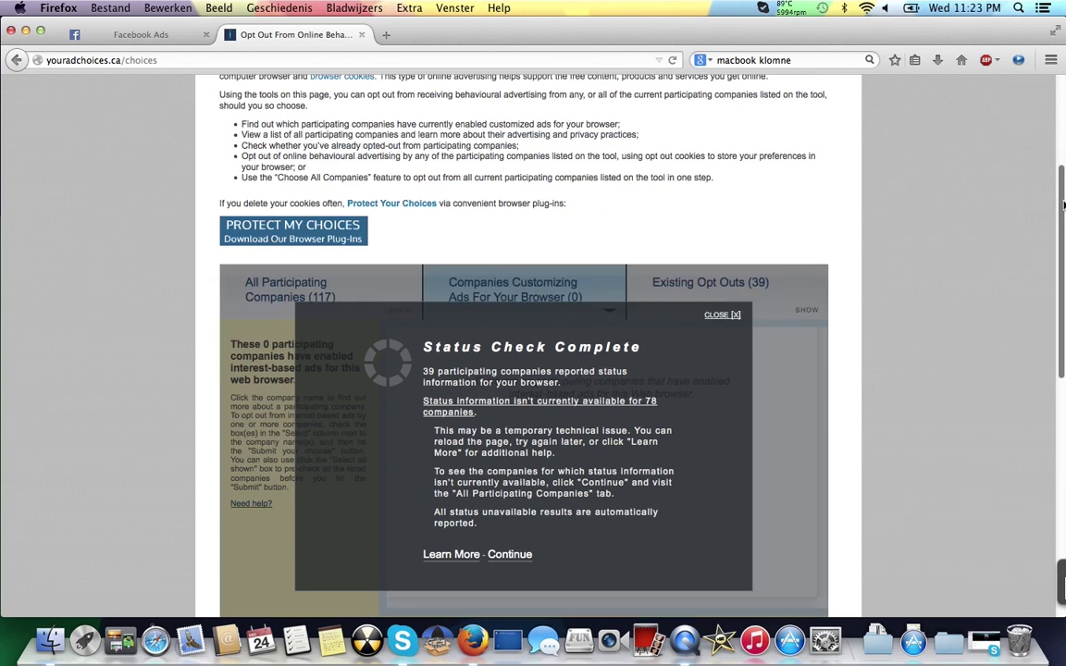
{"action": "scroll", "coordinate": [453, 463], "scroll_direction": "down", "scroll_amount": 1}
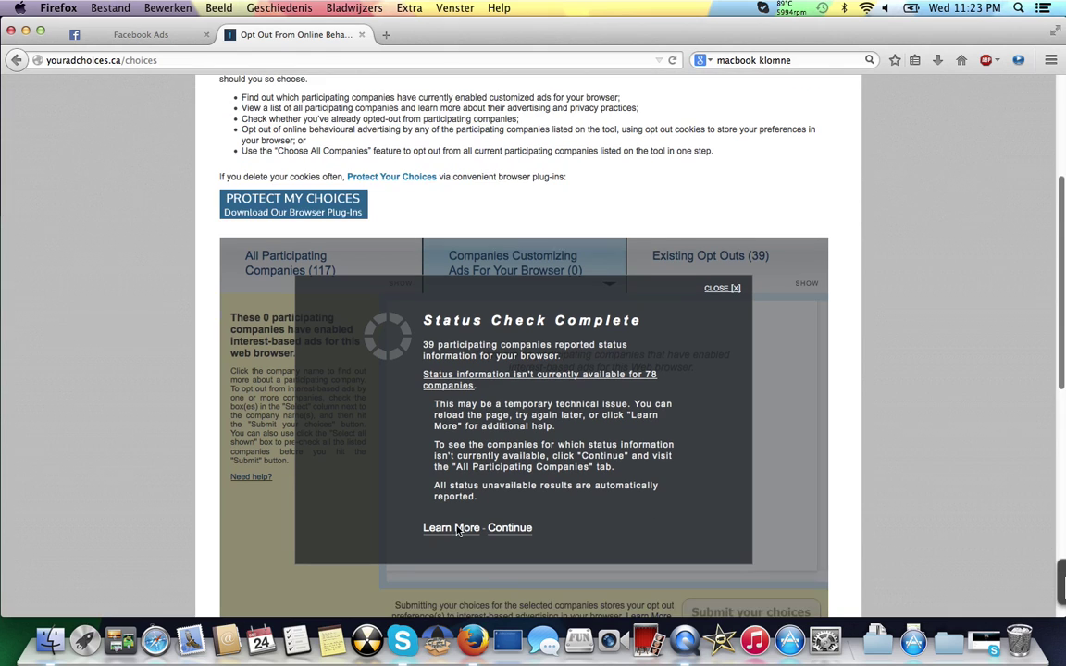
{"action": "left_click", "coordinate": [510, 529]}
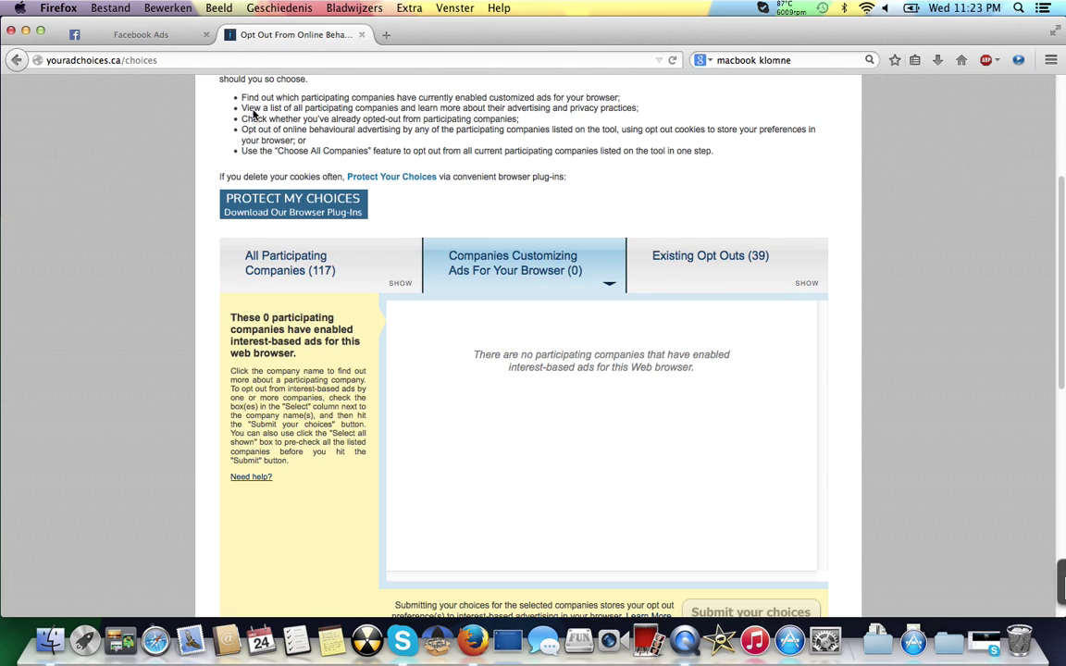
- Close the Canadian tab and pick Netherlands on the European alliance site to reach YourOnlineChoices.eu
{"action": "left_click", "coordinate": [361, 35]}
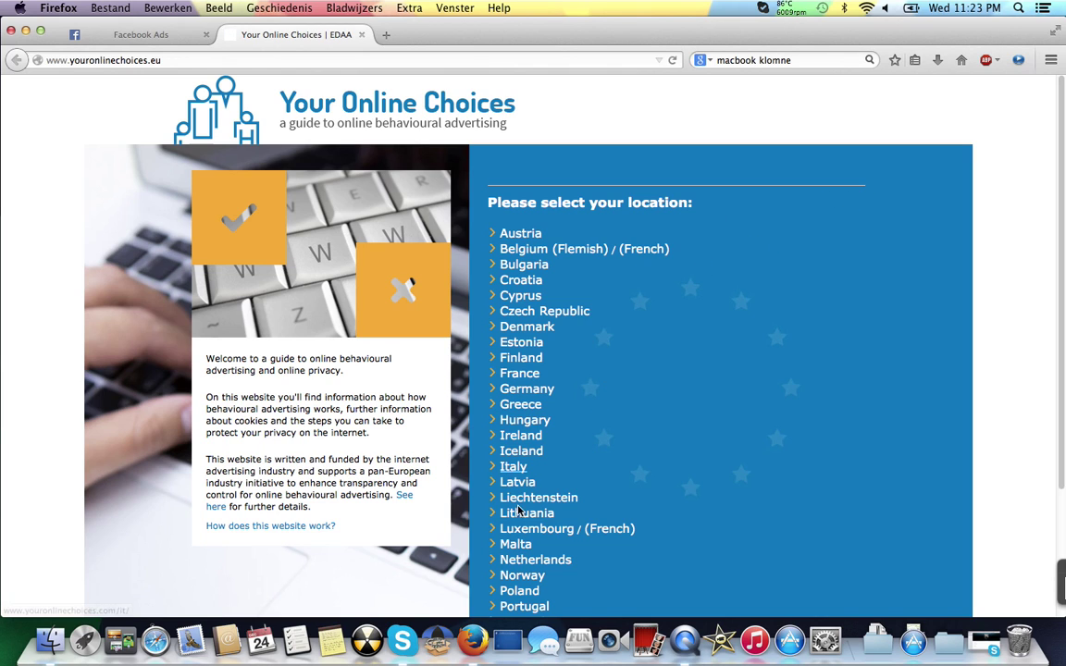
{"action": "left_click", "coordinate": [497, 563]}
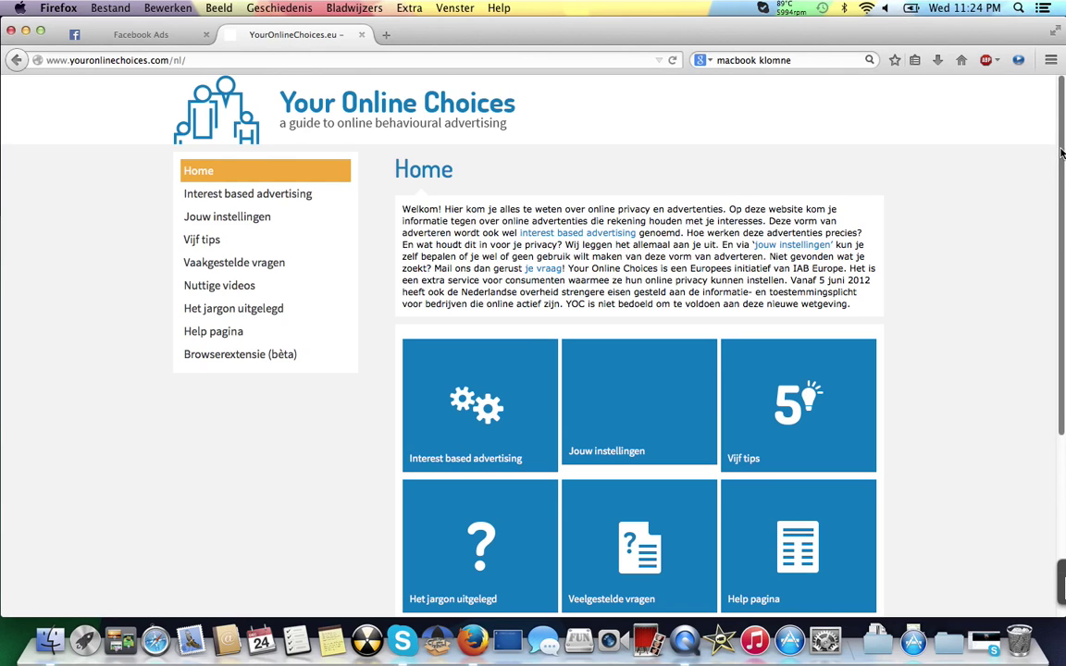
{"action": "left_click_drag", "start_coordinate": [1061, 152], "coordinate": [1062, 282]}
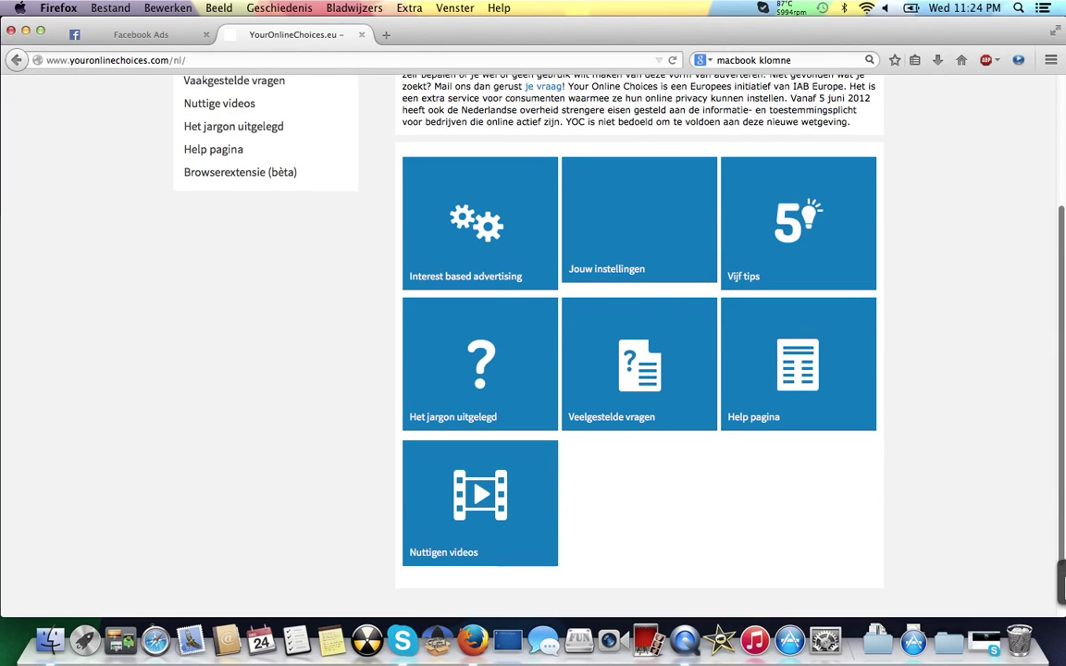
{"action": "scroll", "coordinate": [1062, 581], "scroll_direction": "down", "scroll_amount": 1}
{"action": "scroll", "coordinate": [639, 323], "scroll_direction": "down", "scroll_amount": 1}
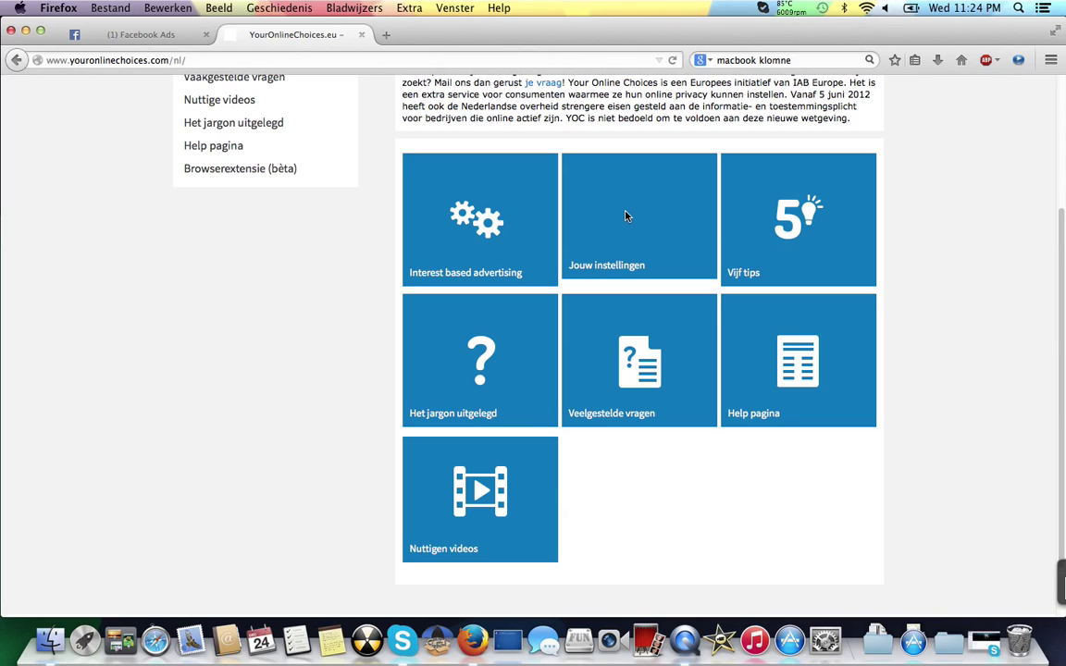
- Open Jouw instellingen and scroll until the Bedrijf table finishes loading every company's status
{"action": "left_click", "coordinate": [606, 268]}
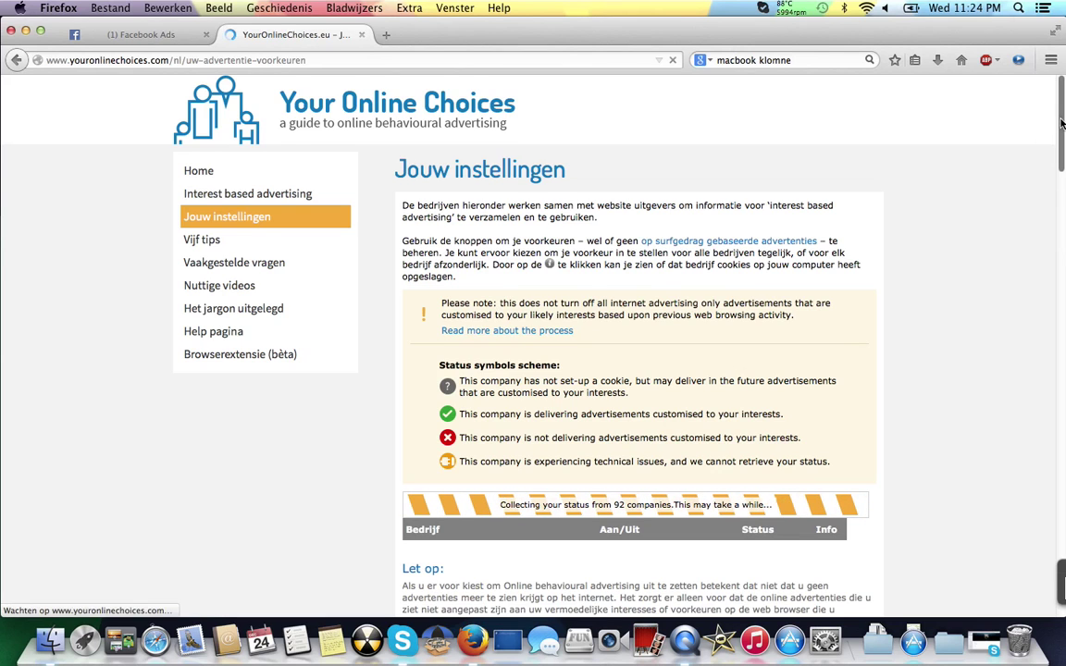
{"action": "scroll", "coordinate": [1059, 128], "scroll_direction": "down", "scroll_amount": 1}
{"action": "left_click_drag", "start_coordinate": [1059, 128], "coordinate": [1059, 141]}
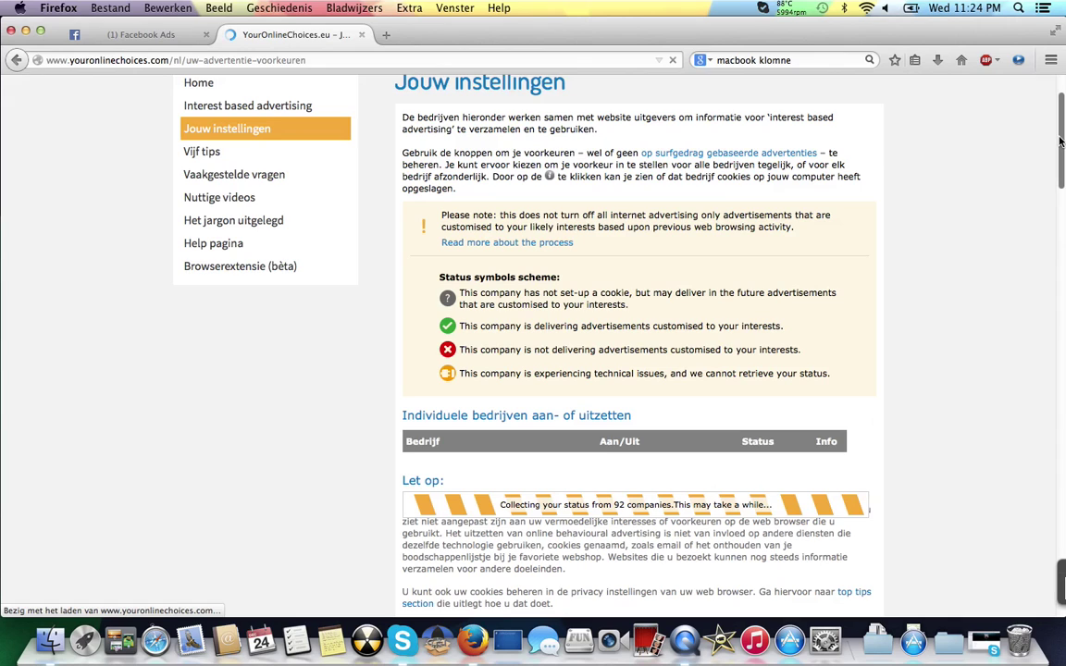
{"action": "left_click_drag", "start_coordinate": [1059, 141], "coordinate": [1061, 146]}
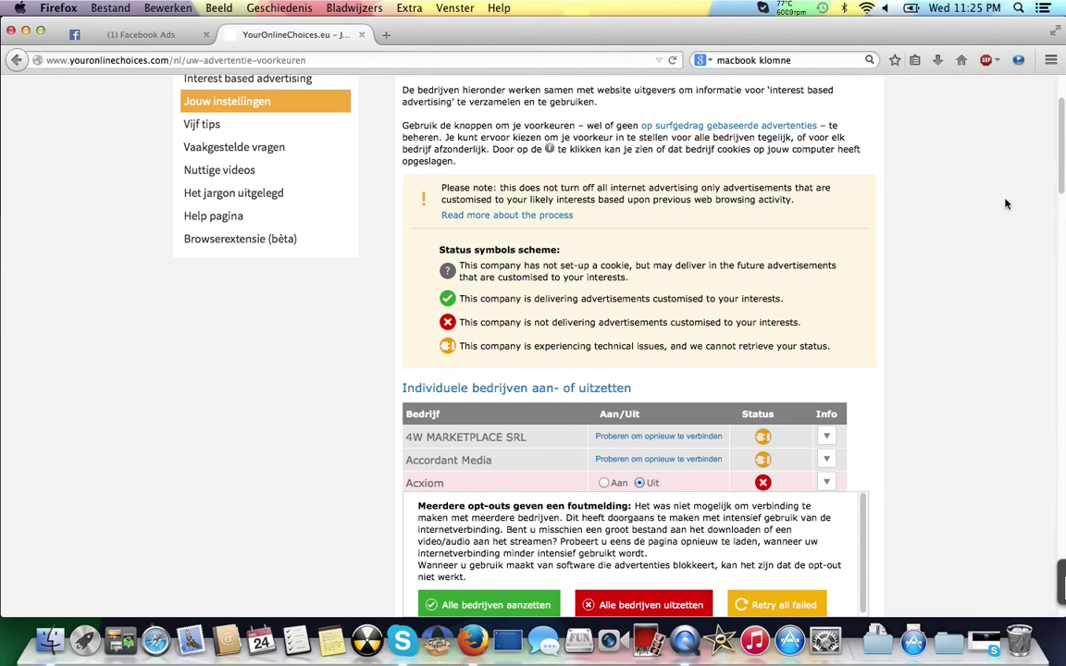
{"action": "scroll", "coordinate": [1004, 202], "scroll_direction": "down", "scroll_amount": 1}
{"action": "scroll", "coordinate": [624, 277], "scroll_direction": "down", "scroll_amount": 4}
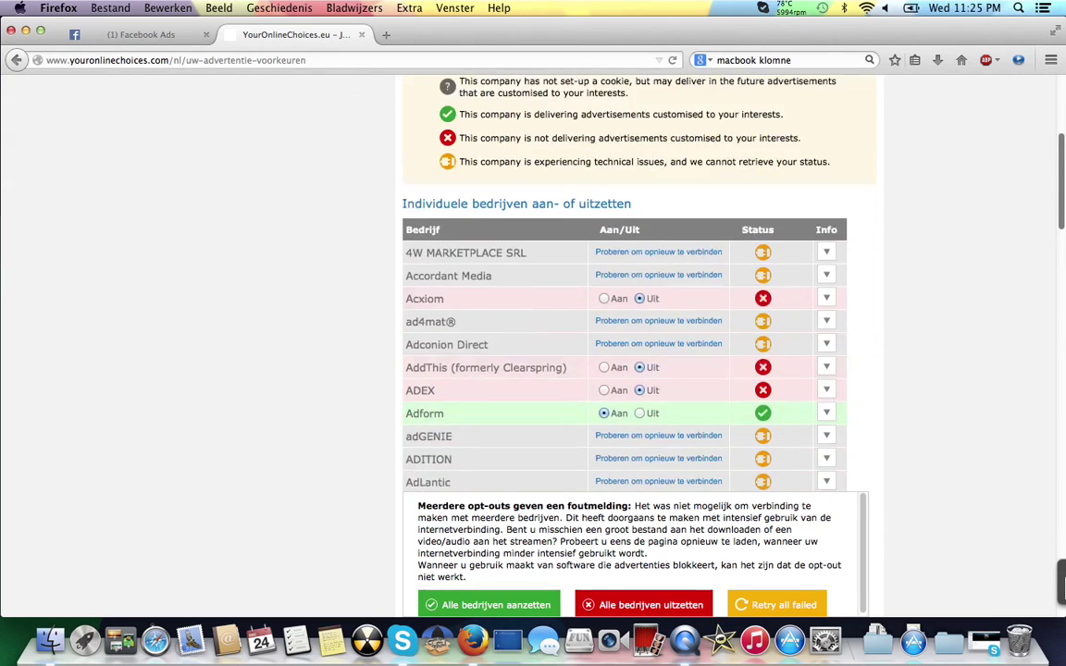
{"action": "scroll", "coordinate": [624, 277], "scroll_direction": "down", "scroll_amount": 3}
{"action": "scroll", "coordinate": [624, 277], "scroll_direction": "down", "scroll_amount": 1}
{"action": "scroll", "coordinate": [624, 277], "scroll_direction": "down", "scroll_amount": 2}
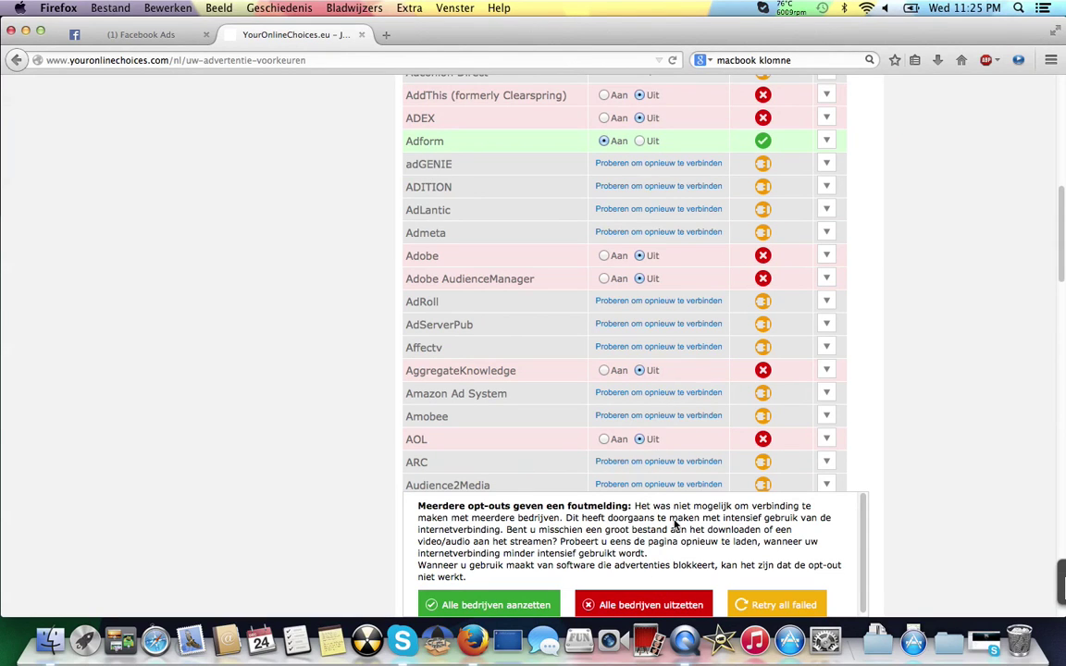
- Turn off all companies with 'Alle bedrijven uitzetten', dismiss 'Wrong token!', and retry AdRoll
{"action": "left_click", "coordinate": [652, 605]}
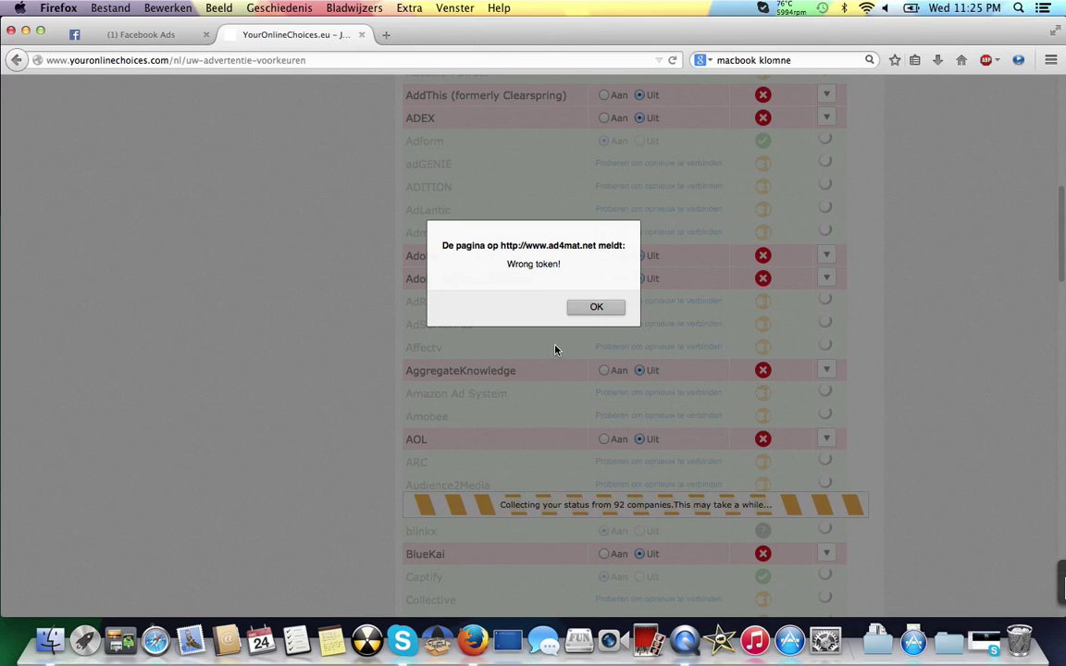
{"action": "left_click", "coordinate": [592, 309]}
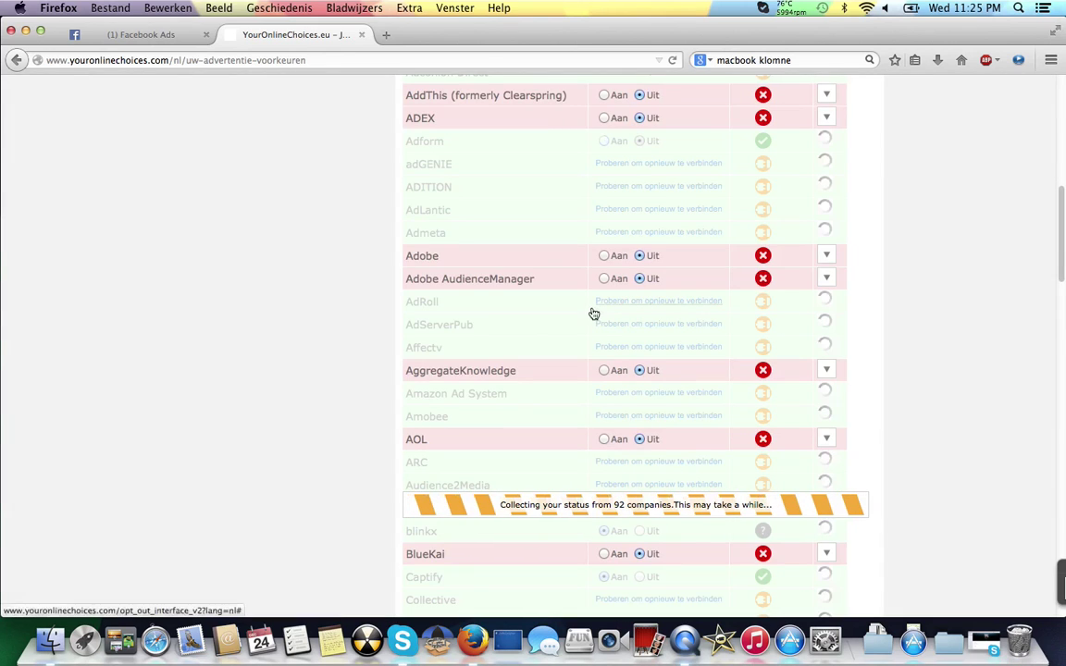
{"action": "double_click", "coordinate": [611, 300]}
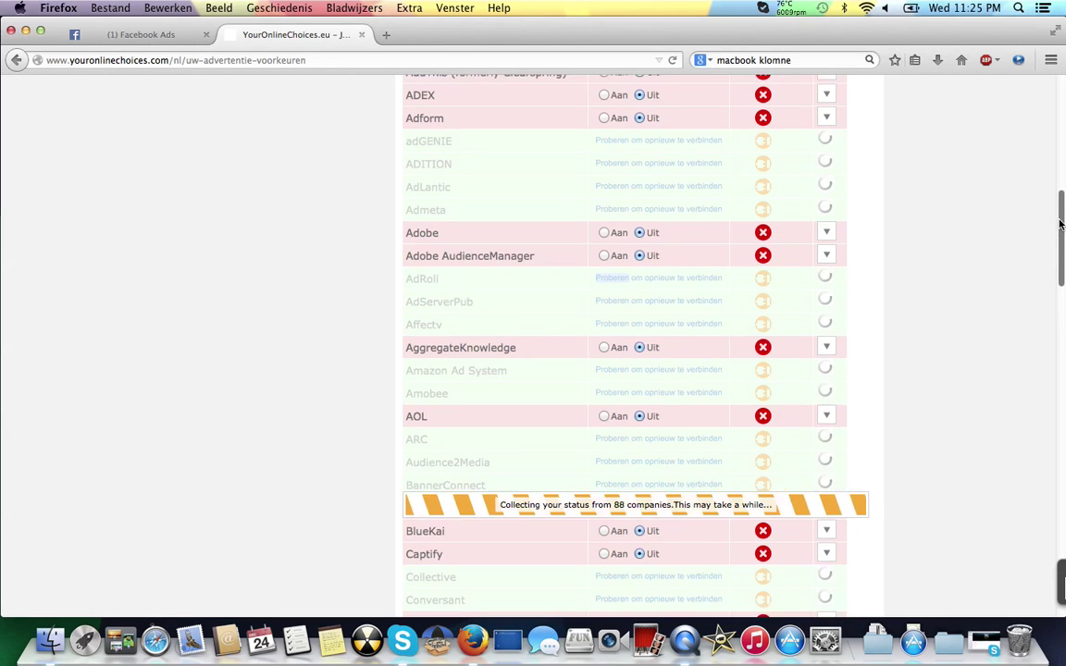
{"action": "left_click_drag", "start_coordinate": [1060, 222], "coordinate": [1060, 272]}
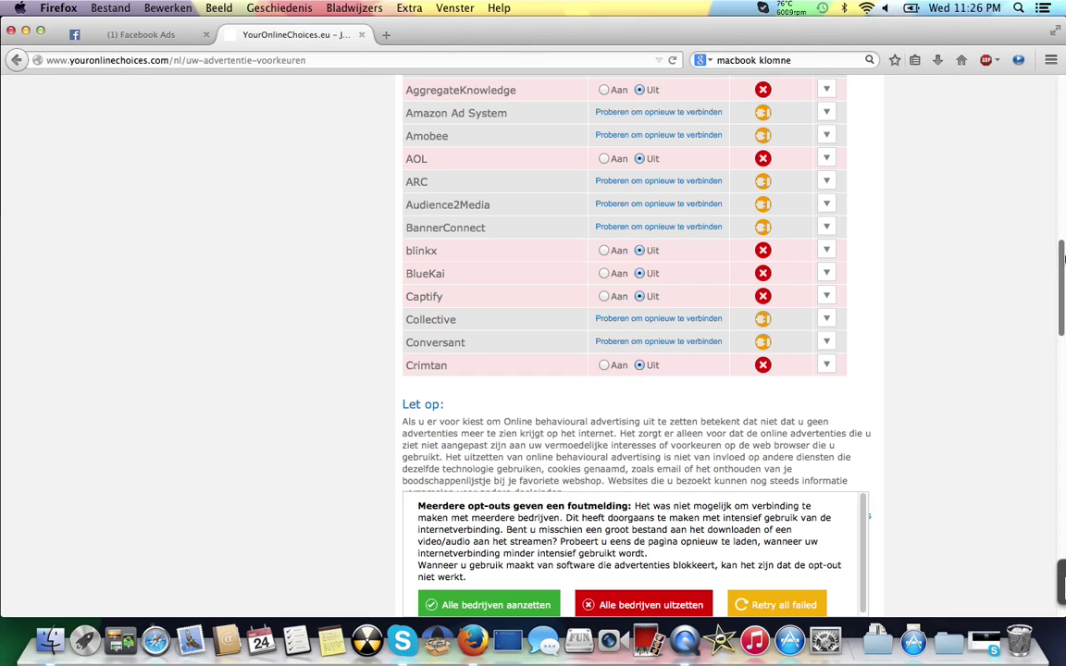
- Scroll the Your Online Choices company list to review the remaining opt-out statuses
{"action": "scroll", "coordinate": [1060, 260], "scroll_direction": "down", "scroll_amount": 3}
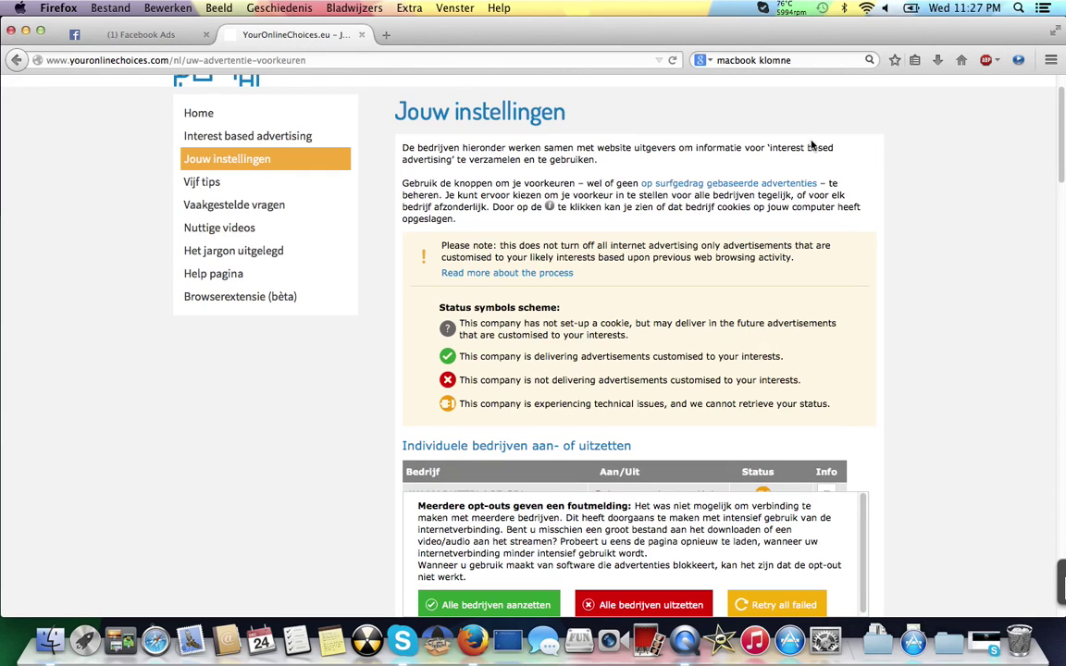
{"action": "left_click", "coordinate": [361, 35]}
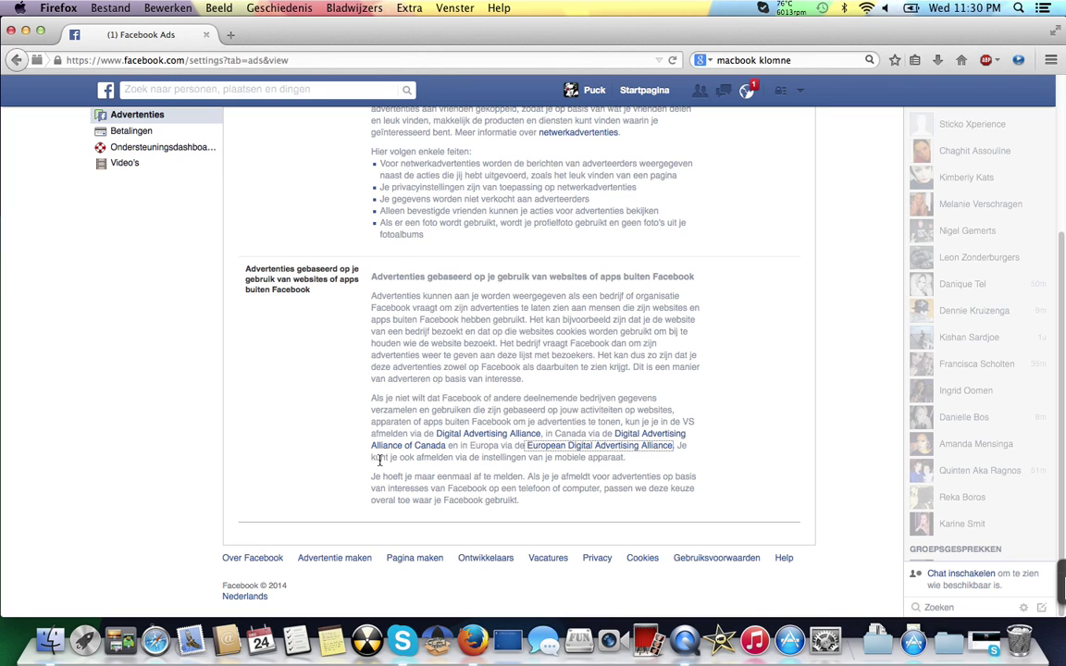
{"action": "mouse_move", "coordinate": [1051, 278]}
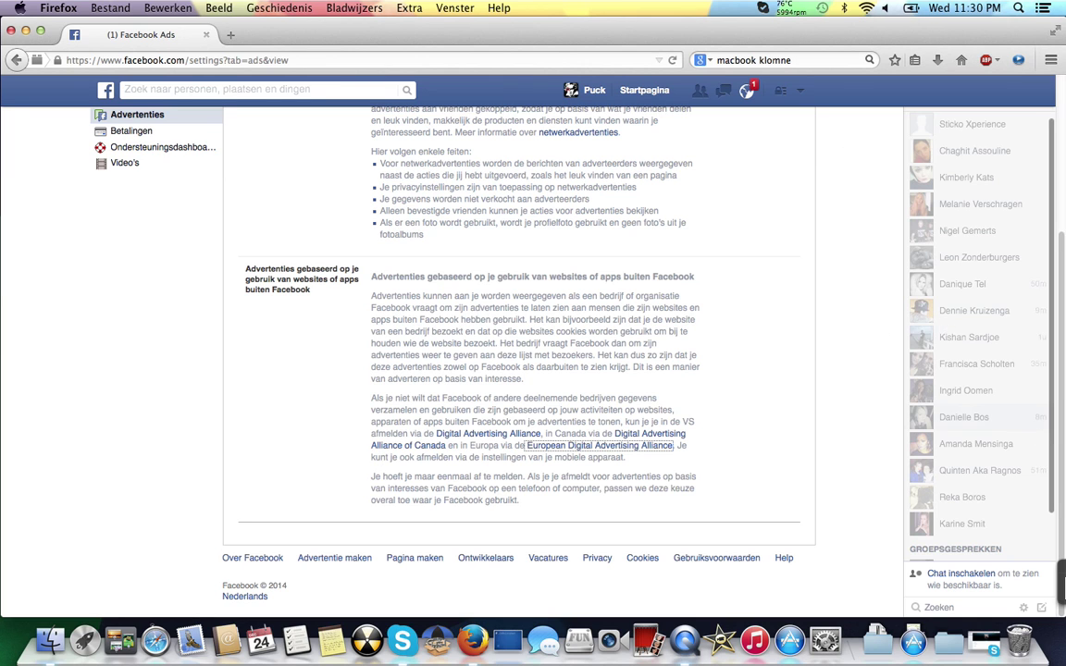
- Scroll the Advertenties settings down to the off-Facebook ads section listing the US, Canadian and European alliance opt-out links
{"action": "left_click_drag", "start_coordinate": [1062, 581], "coordinate": [1061, 276]}
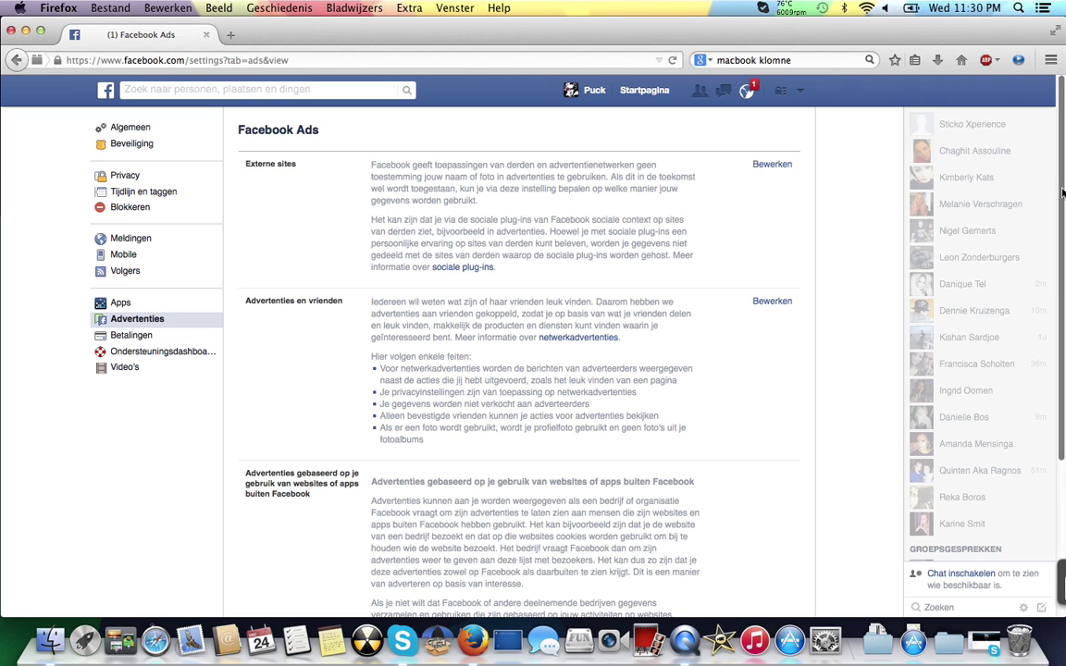
{"action": "scroll", "coordinate": [1062, 192], "scroll_direction": "down", "scroll_amount": 2}
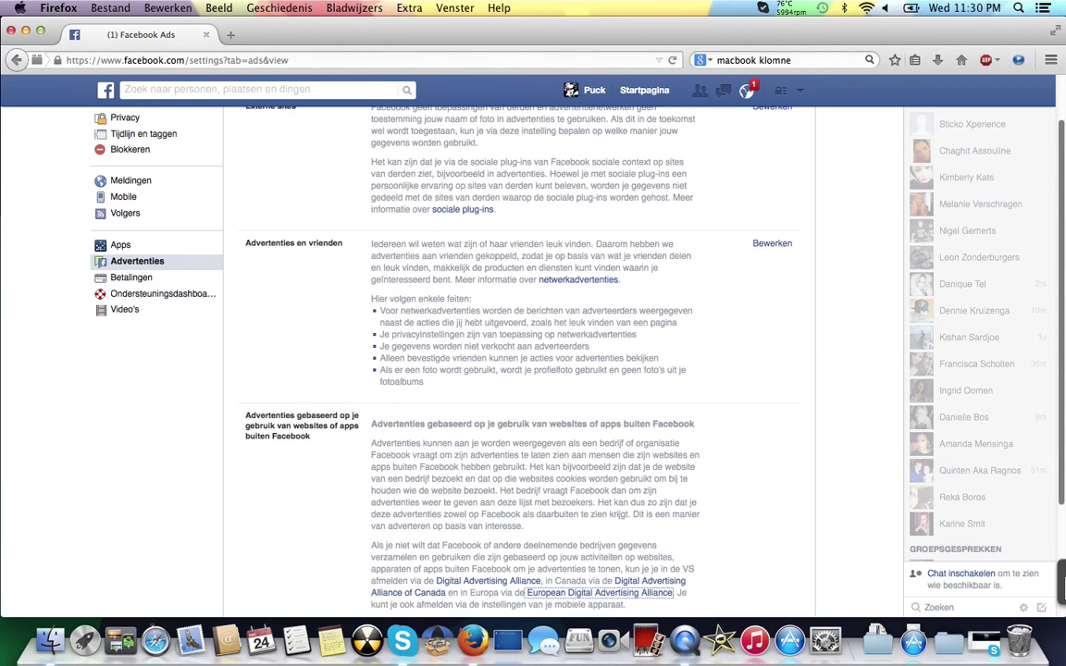
{"action": "scroll", "coordinate": [1062, 583], "scroll_direction": "down", "scroll_amount": 1}
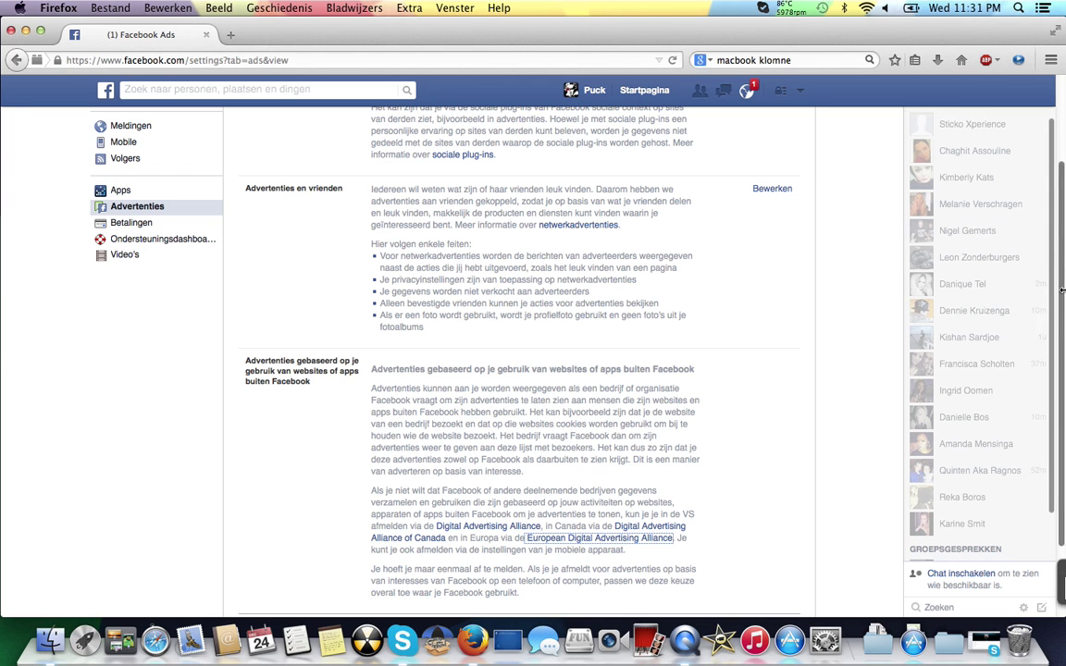
{"action": "scroll", "coordinate": [1048, 224], "scroll_direction": "up", "scroll_amount": 2}
{"action": "scroll", "coordinate": [1048, 224], "scroll_direction": "up", "scroll_amount": 1}
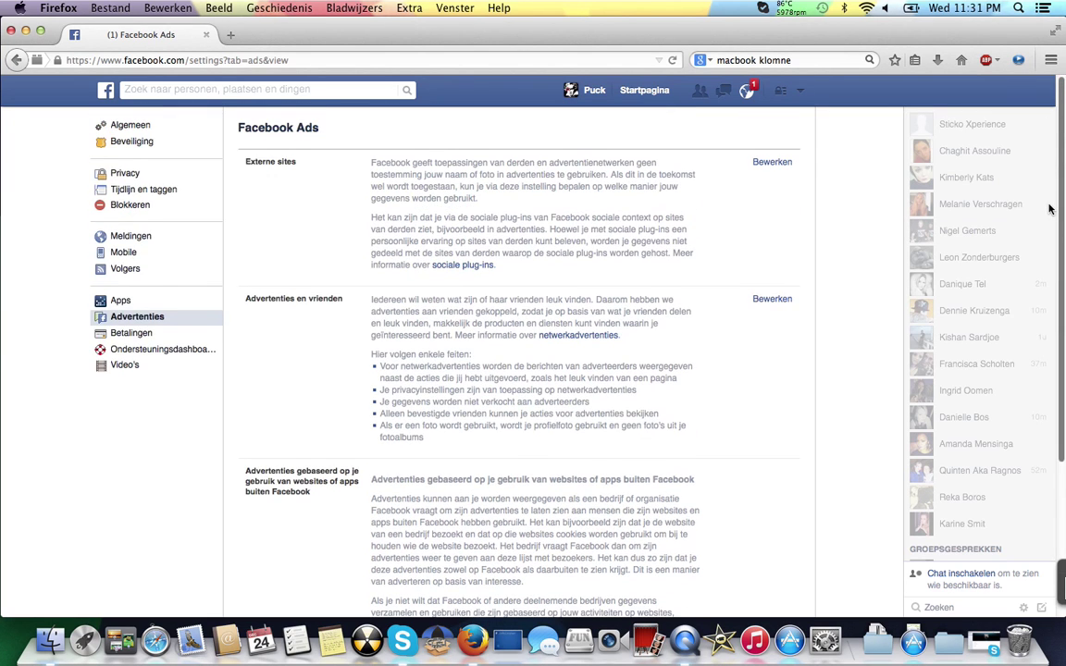
{"action": "scroll", "coordinate": [1050, 256], "scroll_direction": "down", "scroll_amount": 1}
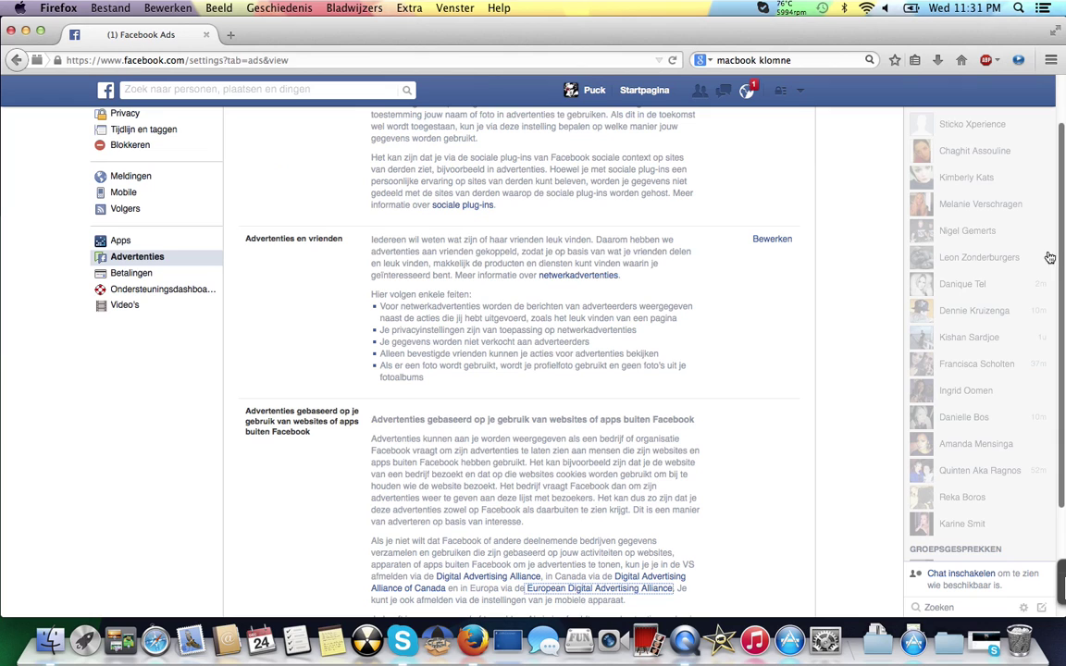
{"action": "left_click", "coordinate": [748, 90]}
{"action": "left_click", "coordinate": [136, 120]}
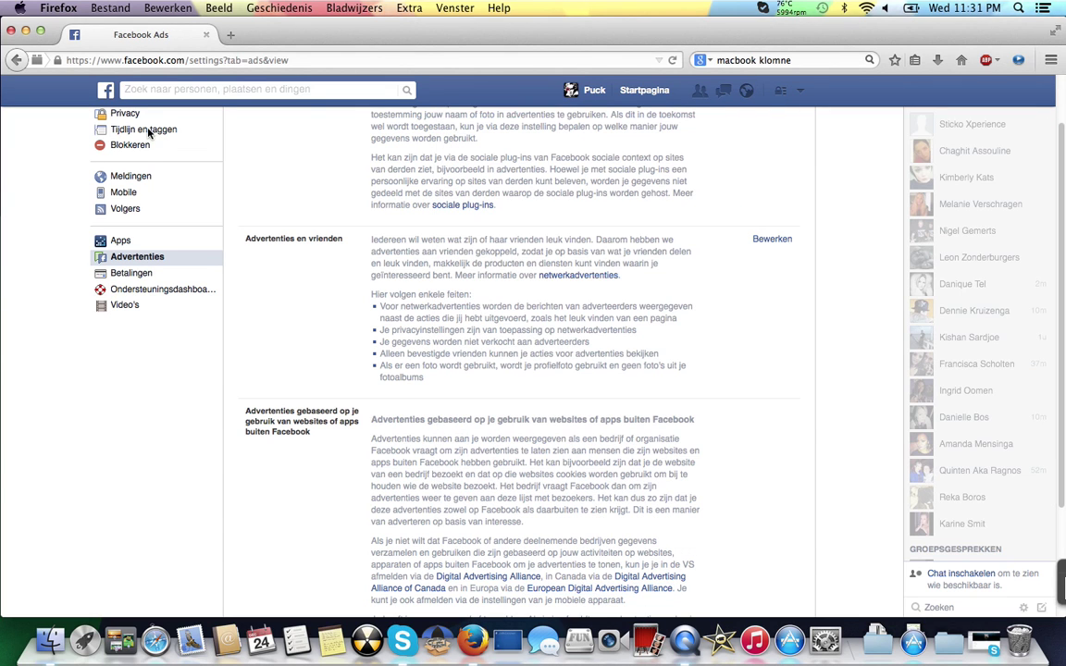